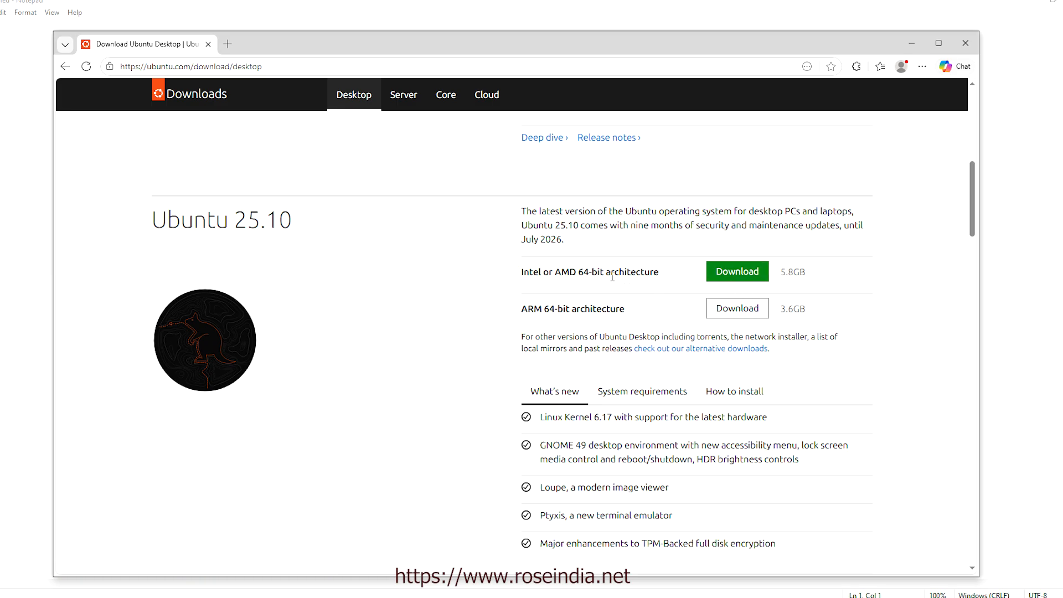
# Download the Ubuntu 25.10 desktop image for Intel or AMD 64-bit architecture
pyautogui.click(723, 277)
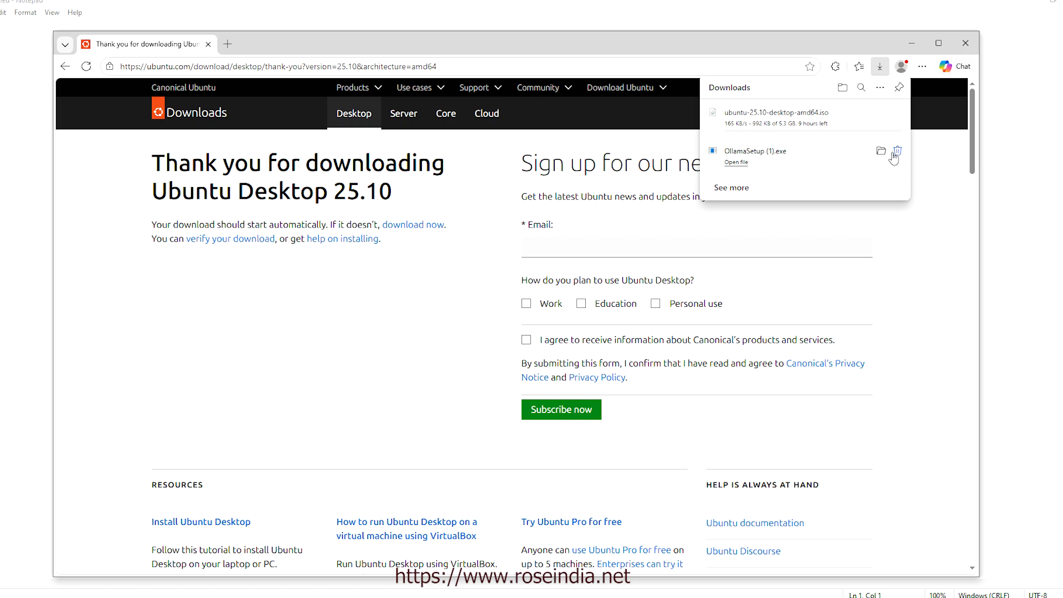
# Delete OllamaSetup (1).exe from Edge's downloads list while the Ubuntu ISO completes
pyautogui.click(898, 153)
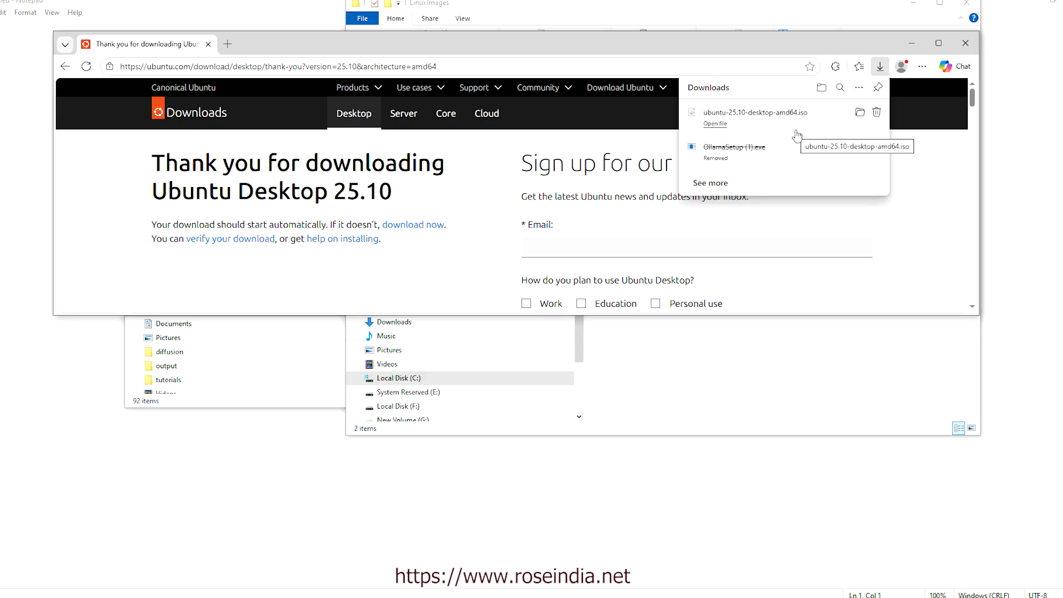
# Move the ubuntu-25.10-desktop-amd64 image from Downloads into the LinuxImages folder
pyautogui.click(759, 350)
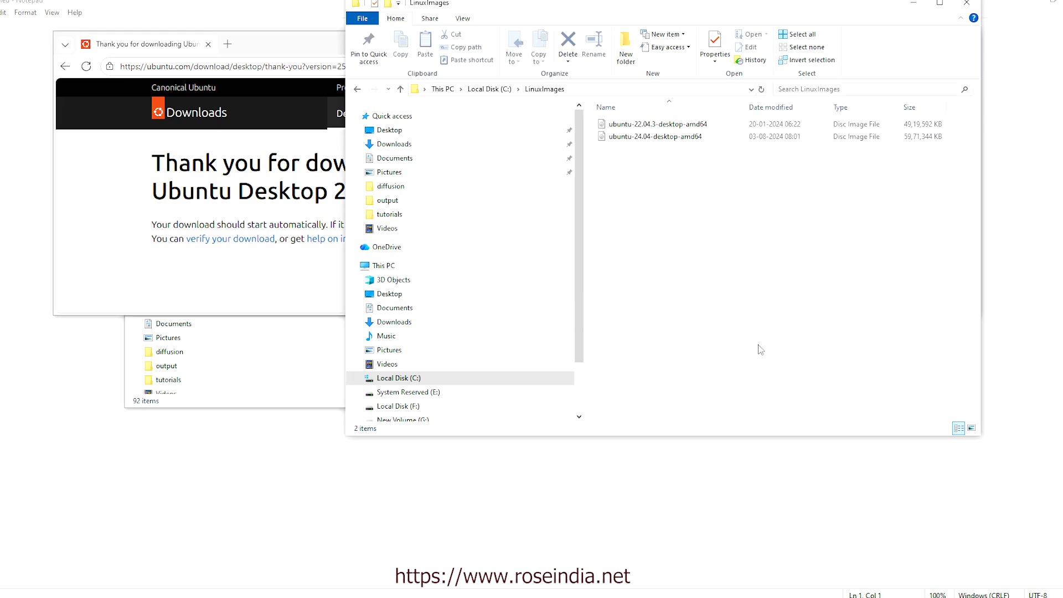
pyautogui.click(303, 353)
pyautogui.click(408, 308)
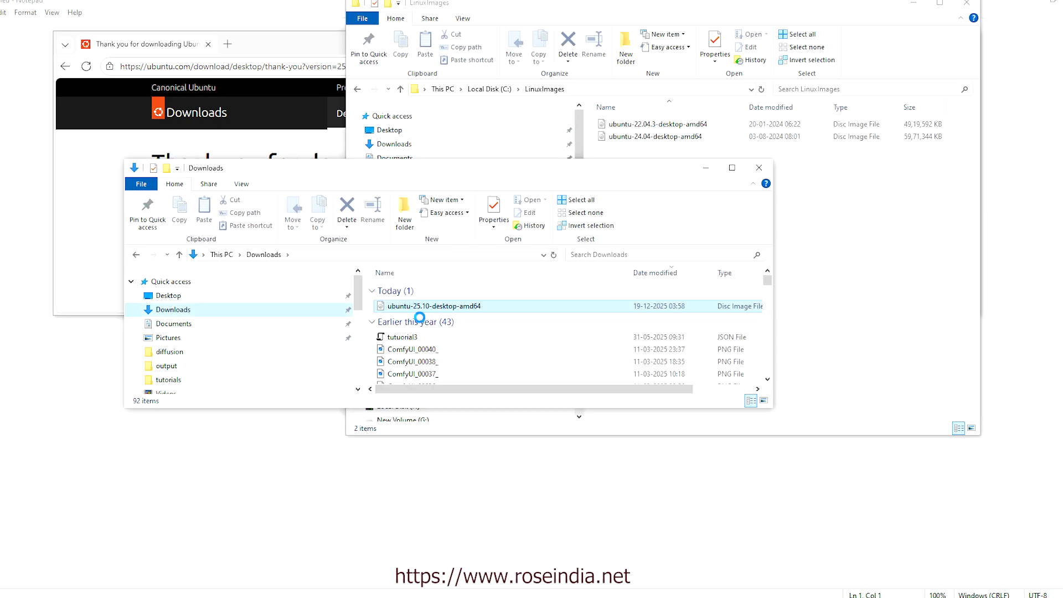
pyautogui.click(853, 316)
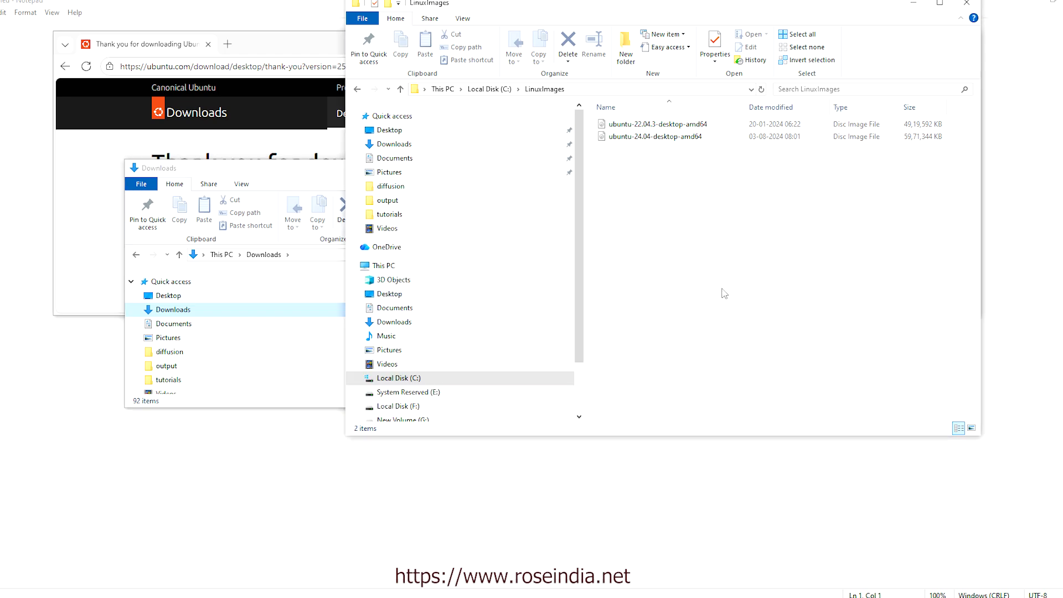
pyautogui.hotkey('ctrl', 'v')
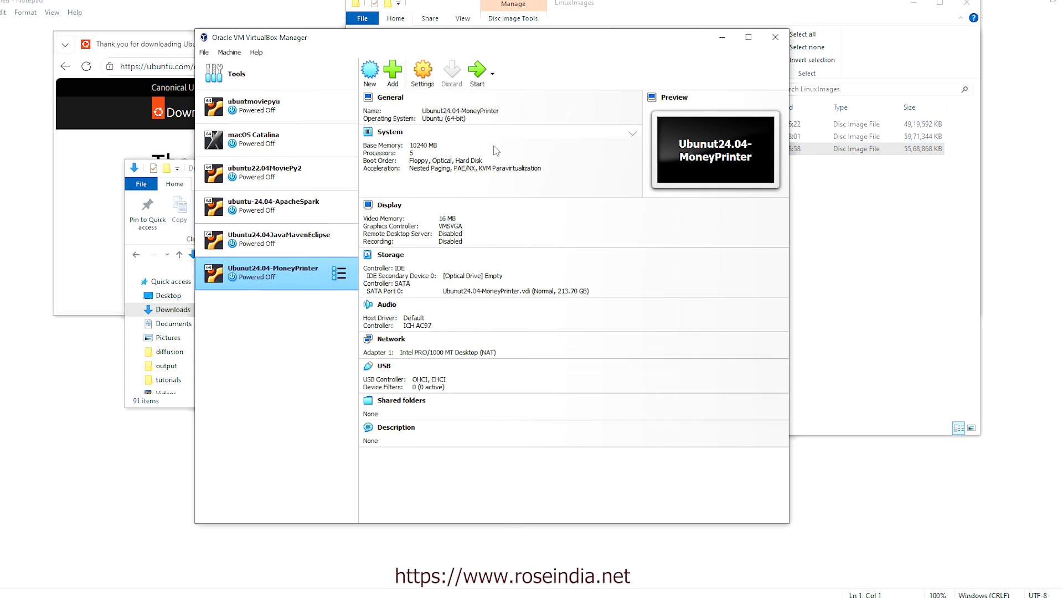
# Create a new VM named Ubuntu25.10, detected as Linux Ubuntu (64-bit), and go to hardware
pyautogui.click(369, 74)
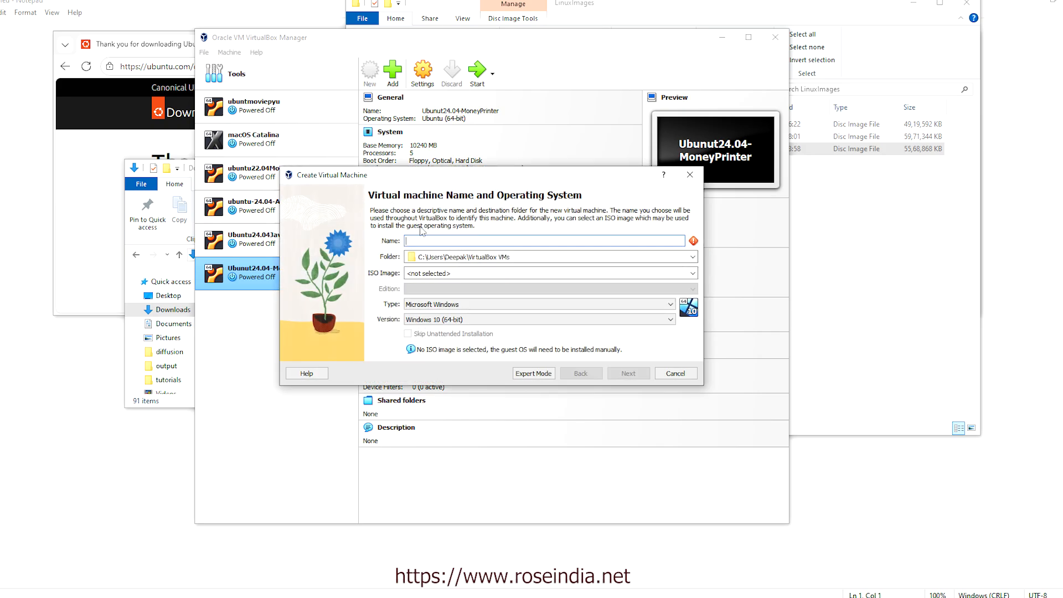
pyautogui.write('Ubuntu')
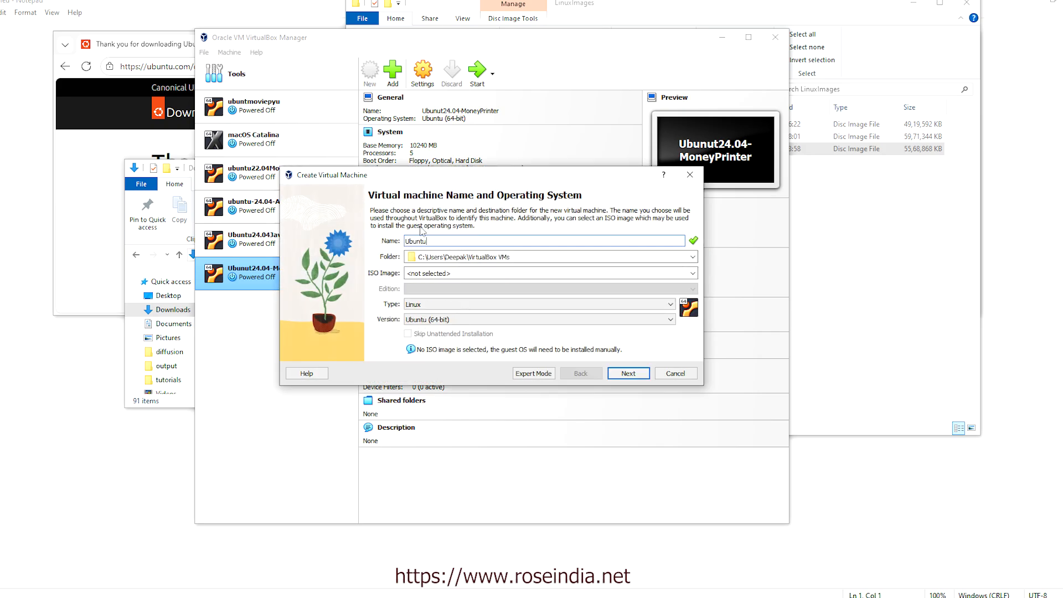
pyautogui.write('25')
pyautogui.write('3')
pyautogui.press('BackSpace')
pyautogui.write('2')
pyautogui.write('5')
pyautogui.write(',10')
pyautogui.press('BackSpace')
pyautogui.press('BackSpace')
pyautogui.press('BackSpace')
pyautogui.press('BackSpace')
pyautogui.press('BackSpace')
pyautogui.write('.10')
pyautogui.click(628, 374)
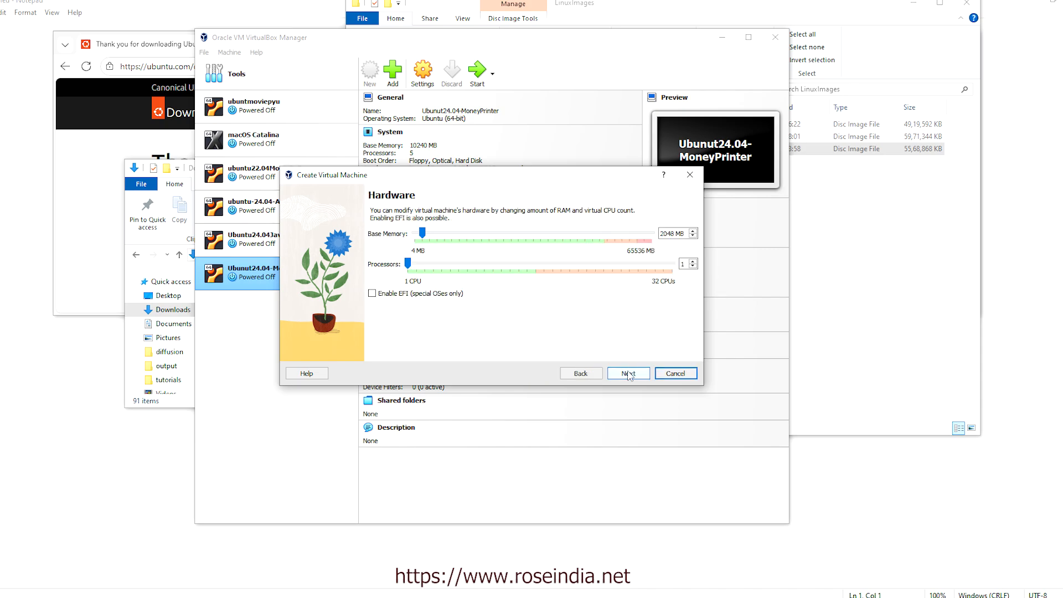
# Set base memory to 8192 MB (2048×4 in Calculator) and processors to 8
pyautogui.doubleClick(673, 233)
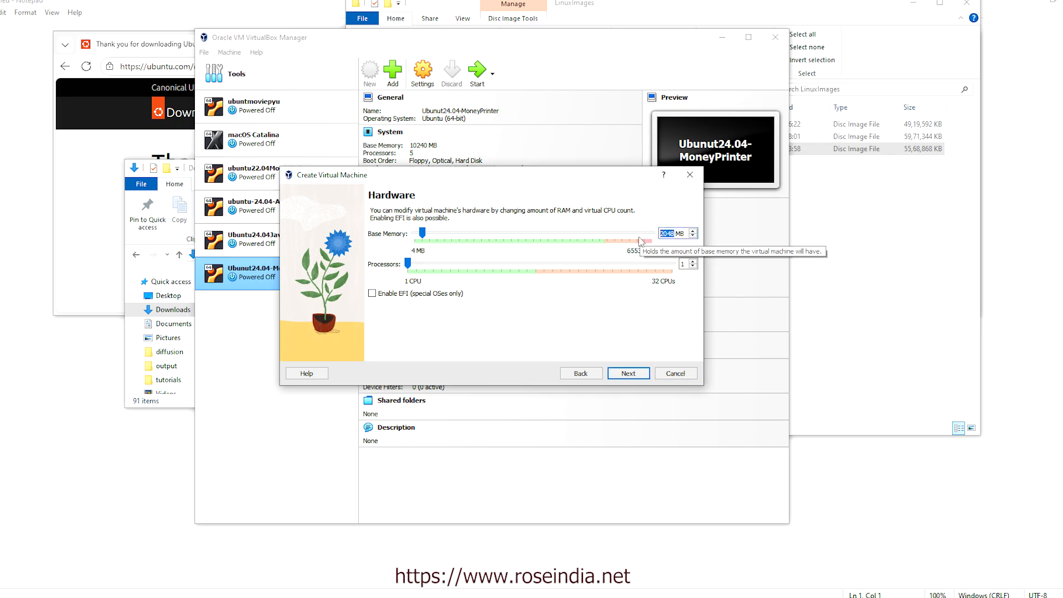
pyautogui.press('super')
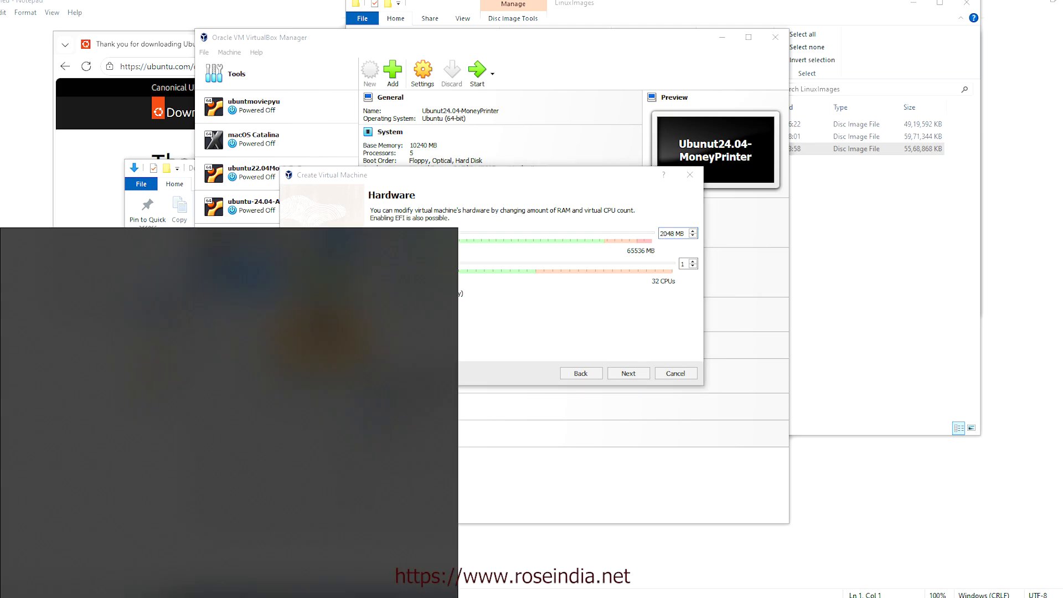
pyautogui.write('cal')
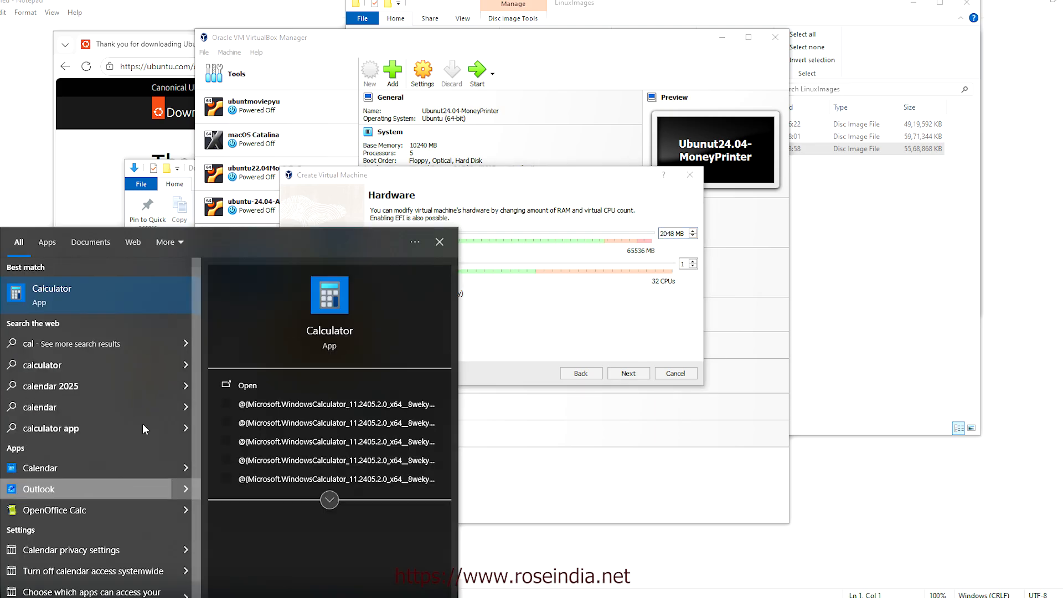
pyautogui.click(107, 307)
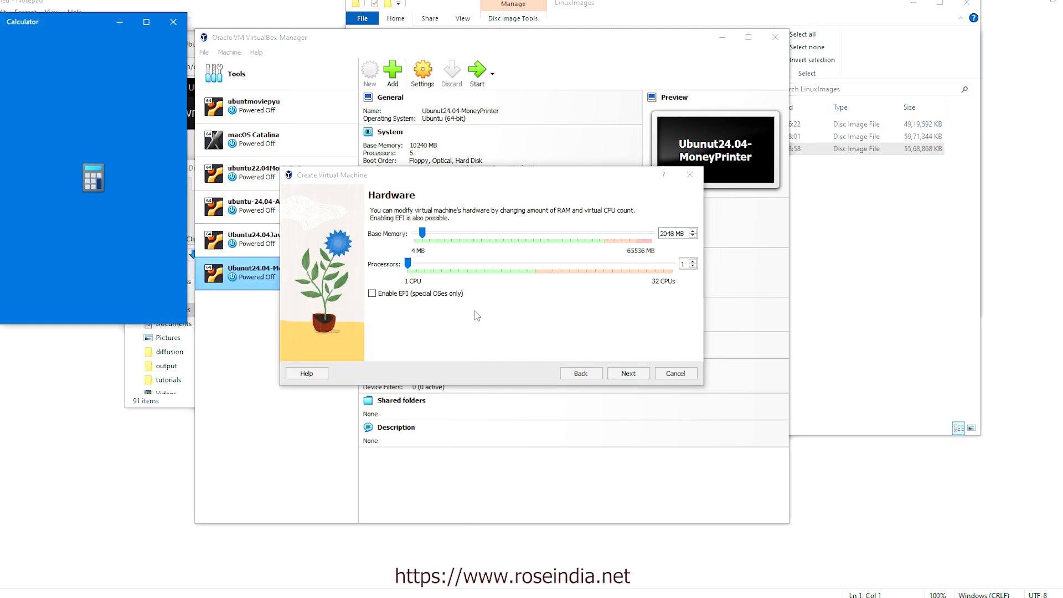
pyautogui.write('2048')
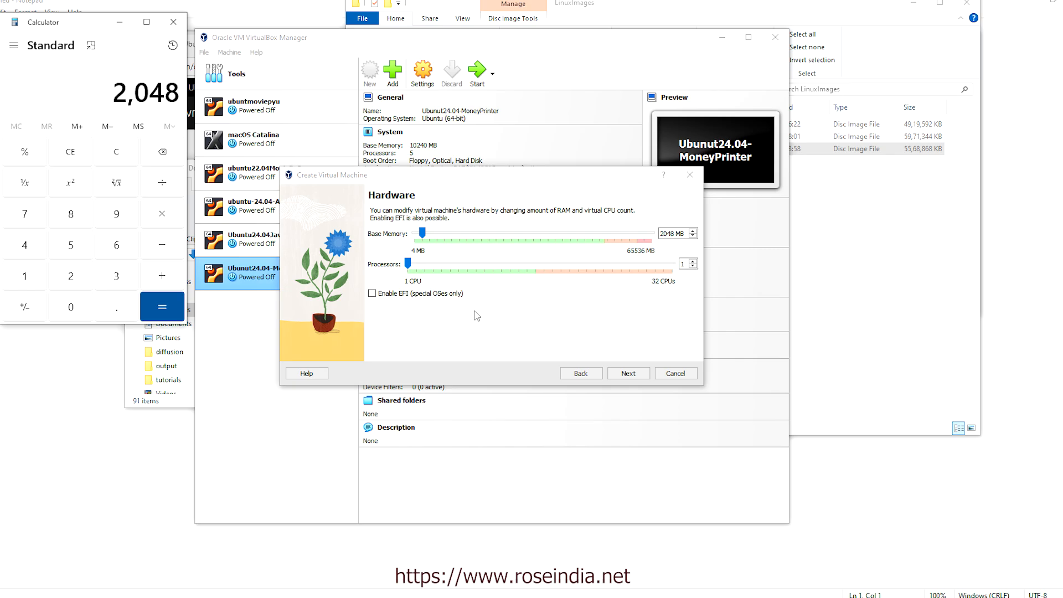
pyautogui.write('*4')
pyautogui.press('Return')
pyautogui.click(173, 22)
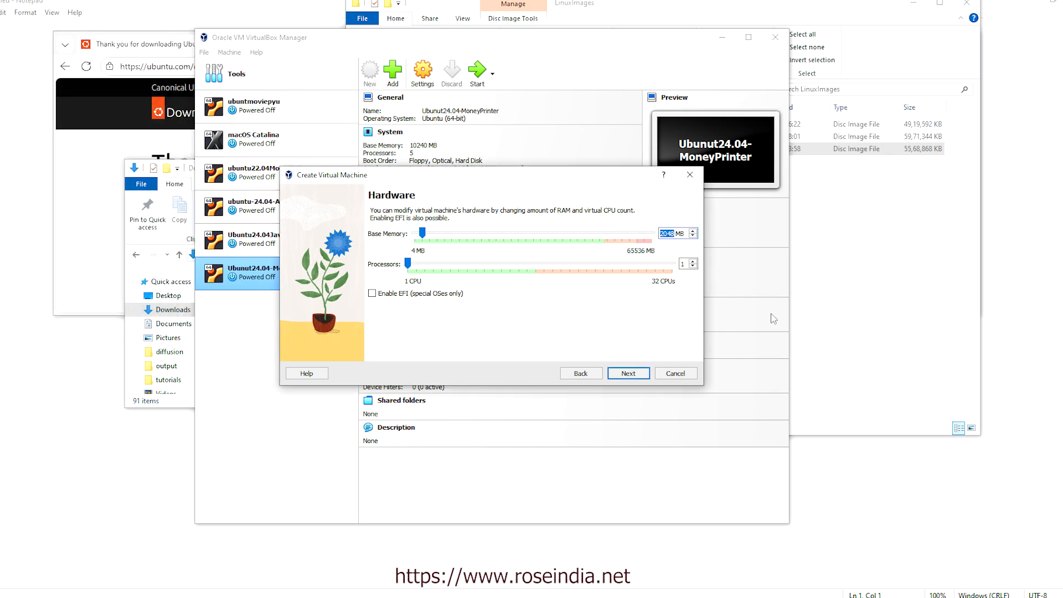
pyautogui.write('8192')
pyautogui.moveTo(409, 266); pyautogui.dragTo(472, 279)
pyautogui.click(628, 373)
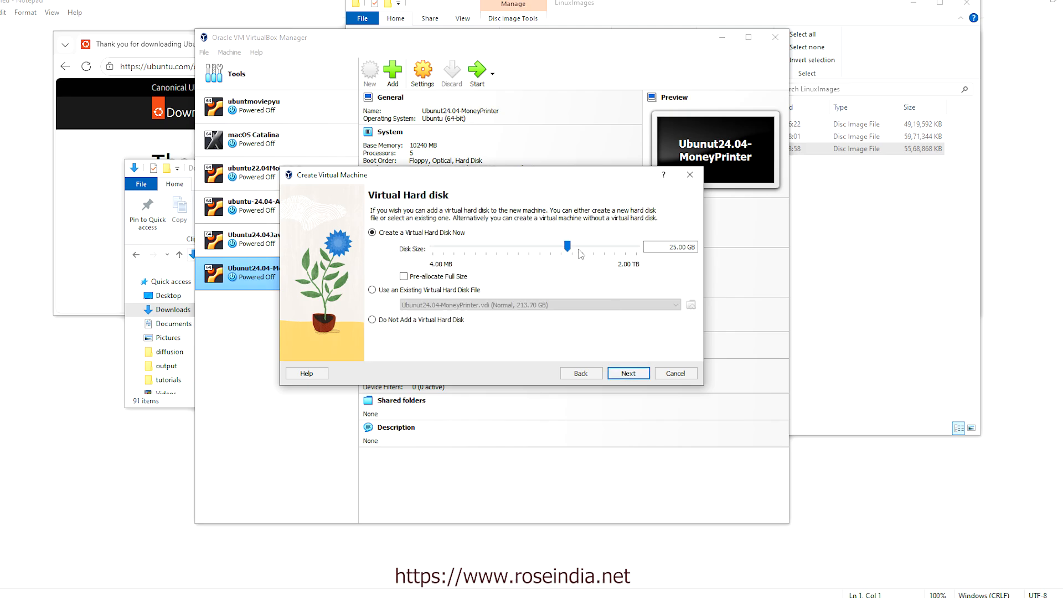
# Set the virtual disk size to 100 GB and finish creating the machine
pyautogui.moveTo(566, 246); pyautogui.dragTo(589, 249)
pyautogui.doubleClick(683, 248)
pyautogui.write('00')
pyautogui.click(628, 374)
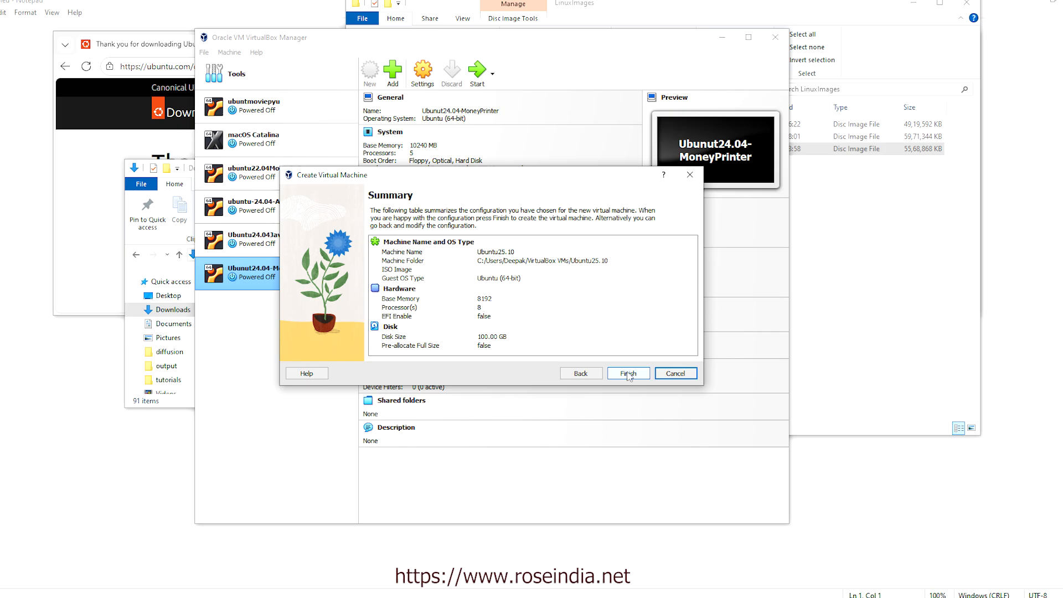
pyautogui.click(628, 374)
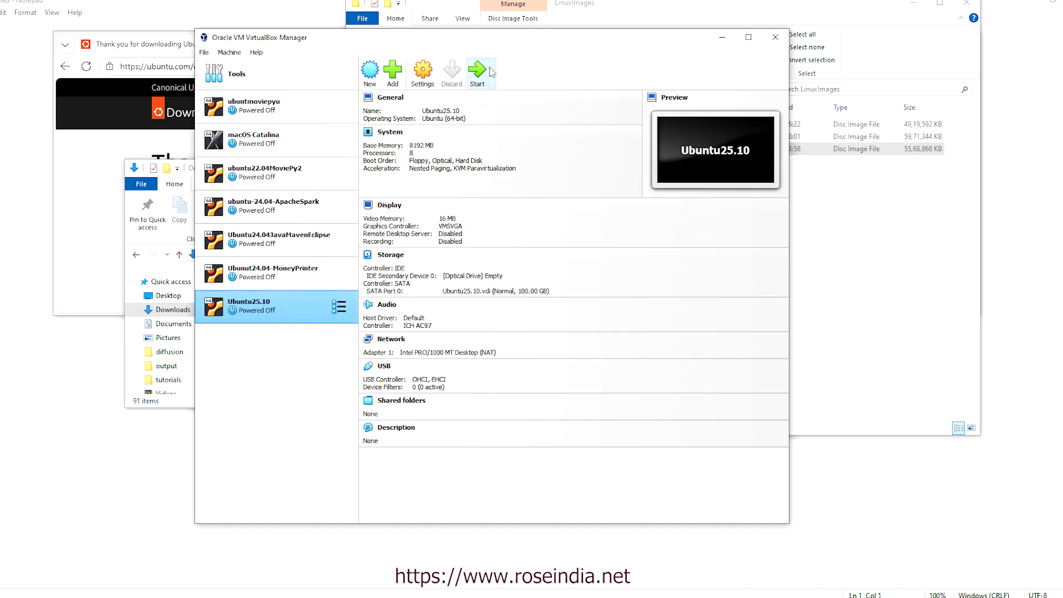
# Load ubuntu-25.10-desktop-amd64.iso from C:\LinuxImages into Ubuntu25.10's empty optical drive
pyautogui.click(423, 74)
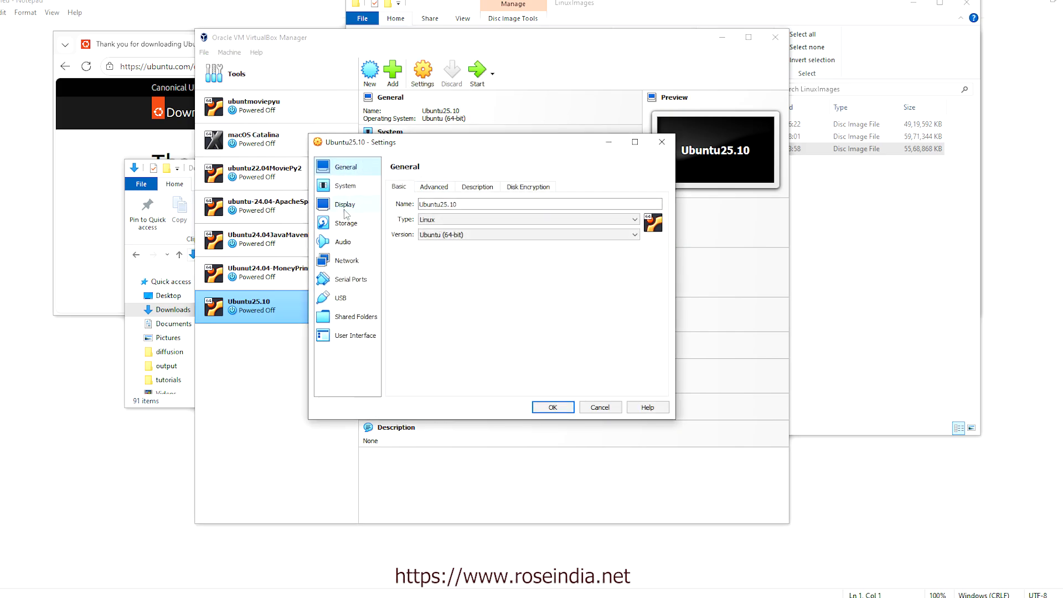
pyautogui.click(345, 223)
pyautogui.click(420, 214)
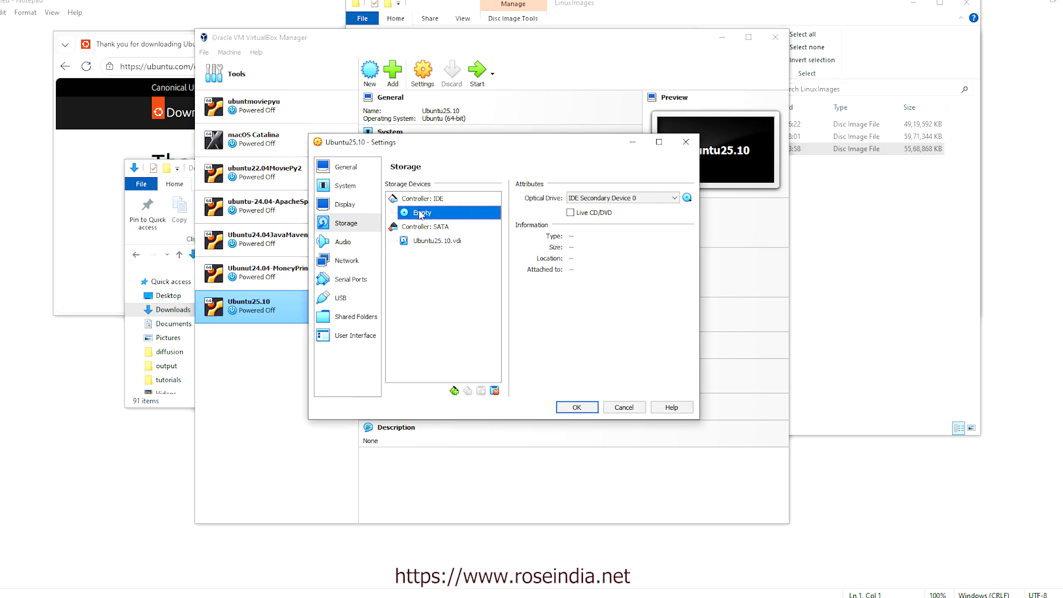
pyautogui.click(687, 198)
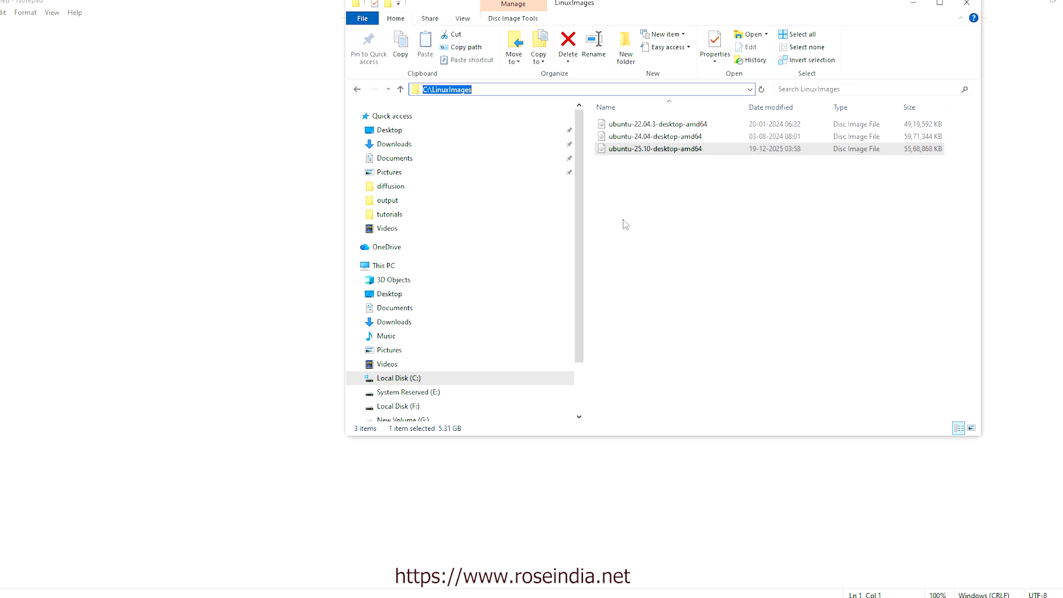
pyautogui.click(673, 478)
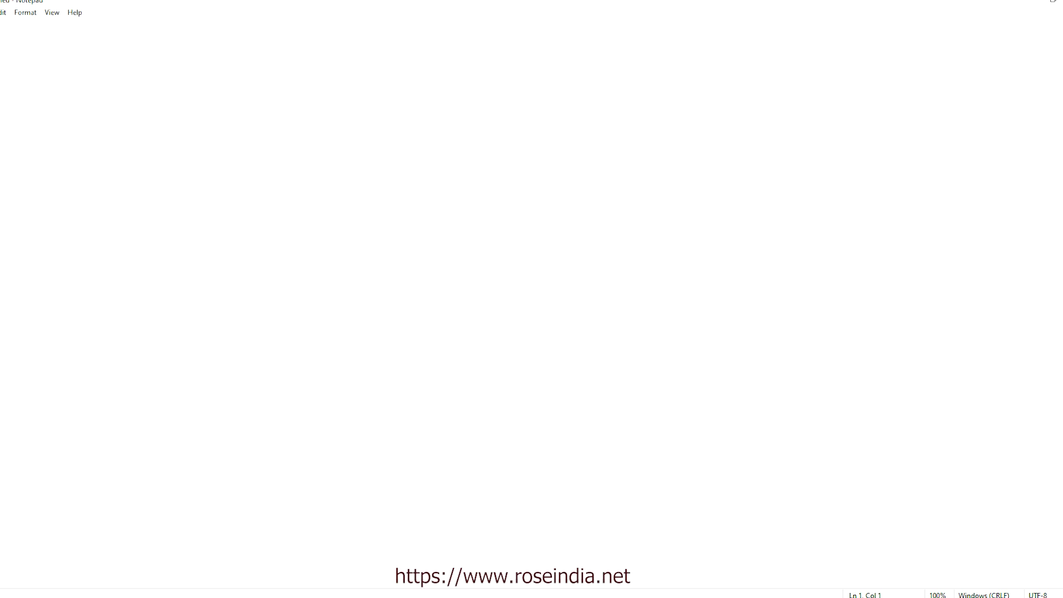
pyautogui.click(587, 597)
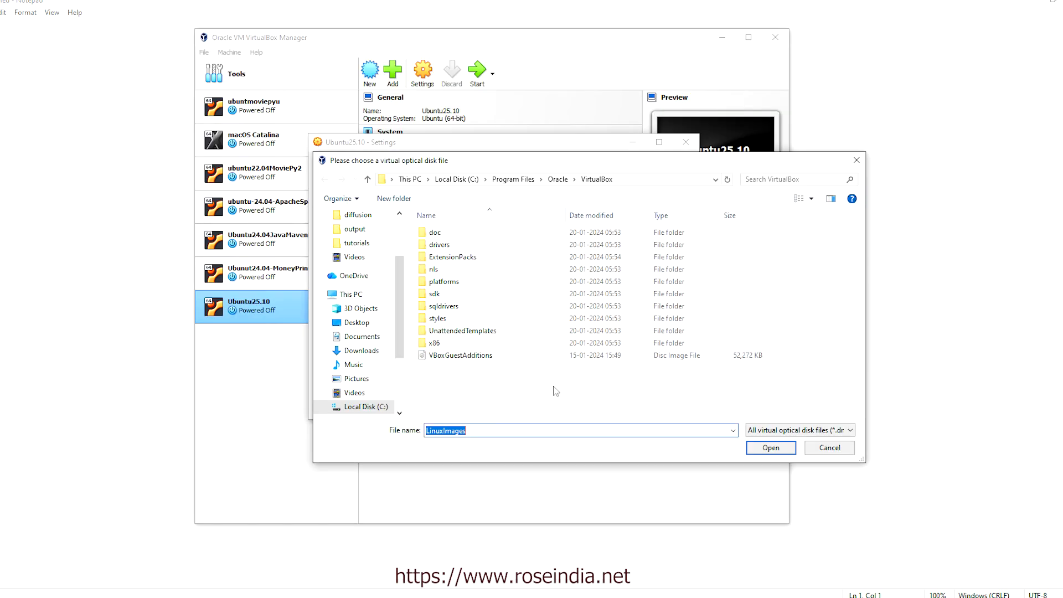
pyautogui.write('C:\\LinuxImages')
pyautogui.press('Return')
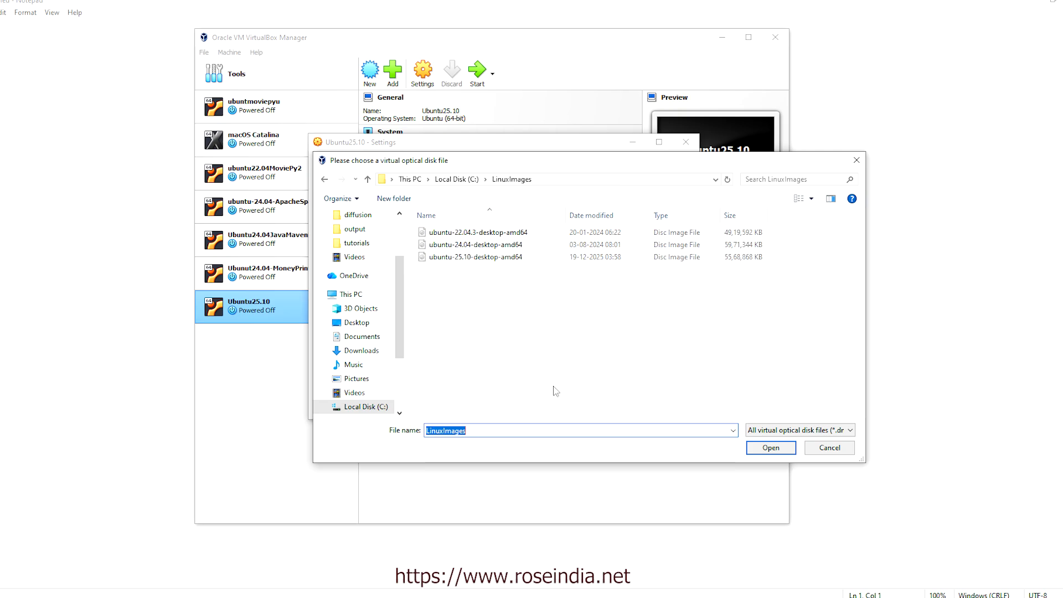
pyautogui.click(455, 259)
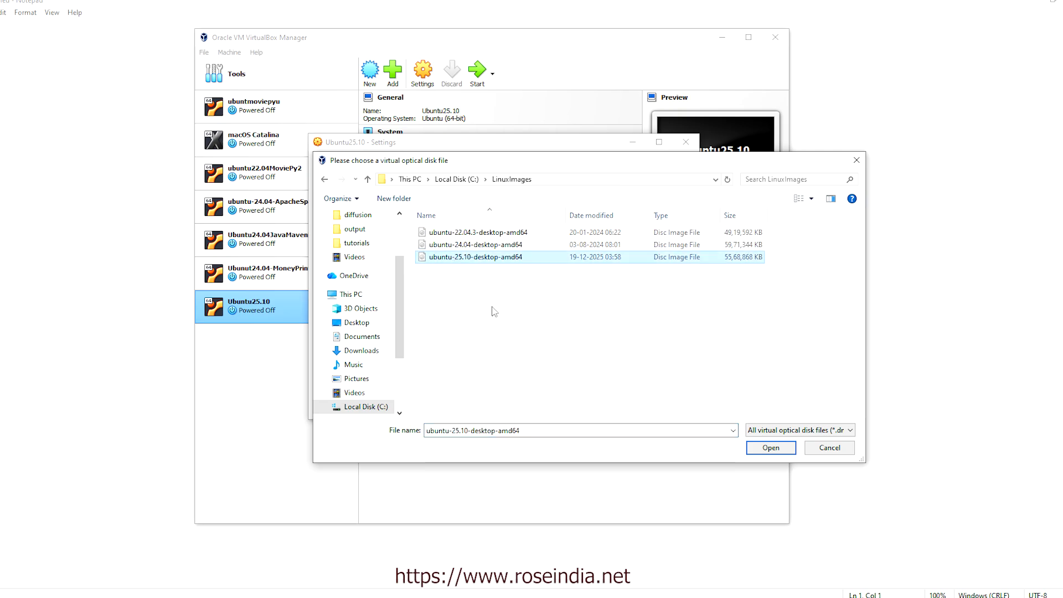
pyautogui.click(766, 449)
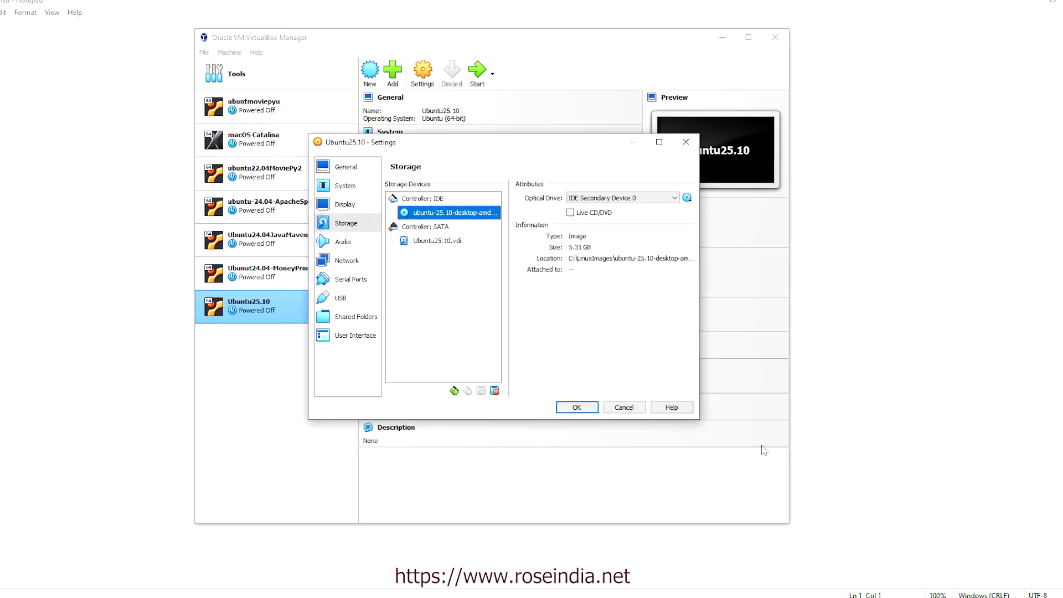
pyautogui.click(576, 407)
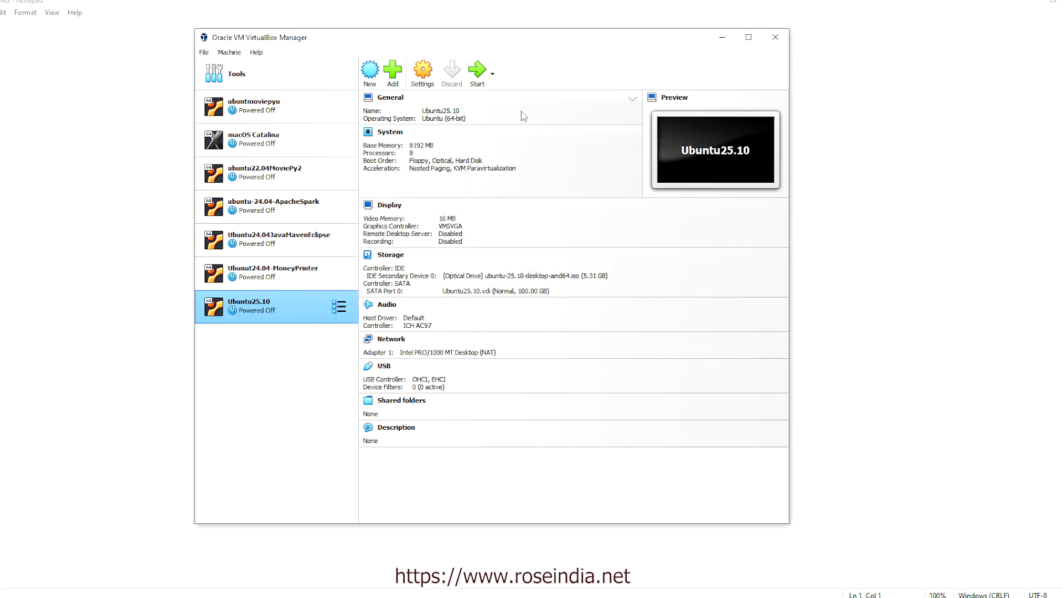
# Raise Ubuntu25.10's video memory to 128 MB in the Display settings
pyautogui.click(422, 71)
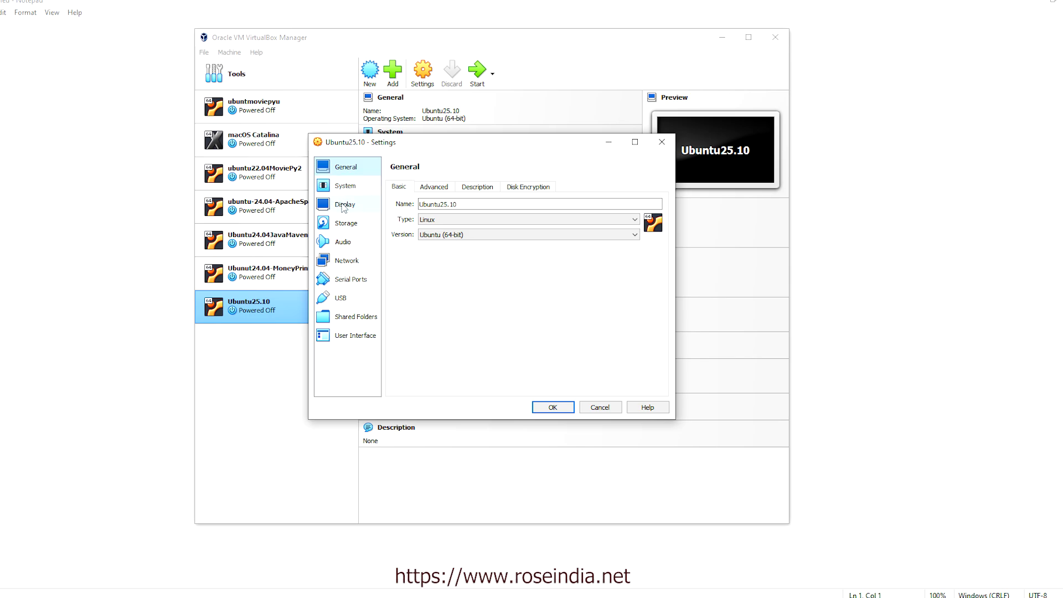
pyautogui.click(343, 205)
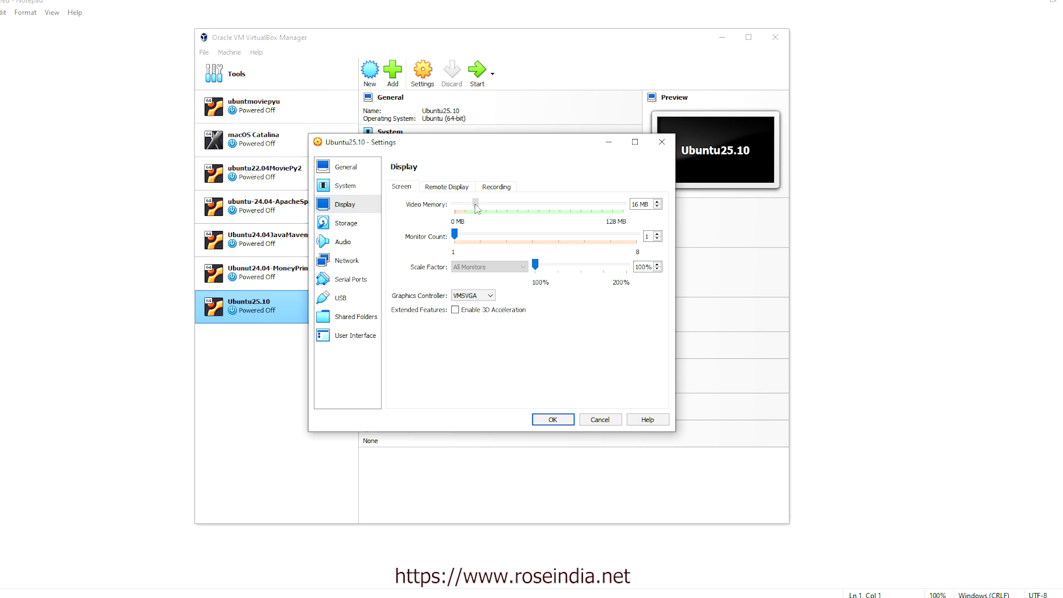
pyautogui.moveTo(476, 207); pyautogui.dragTo(654, 210)
pyautogui.click(553, 419)
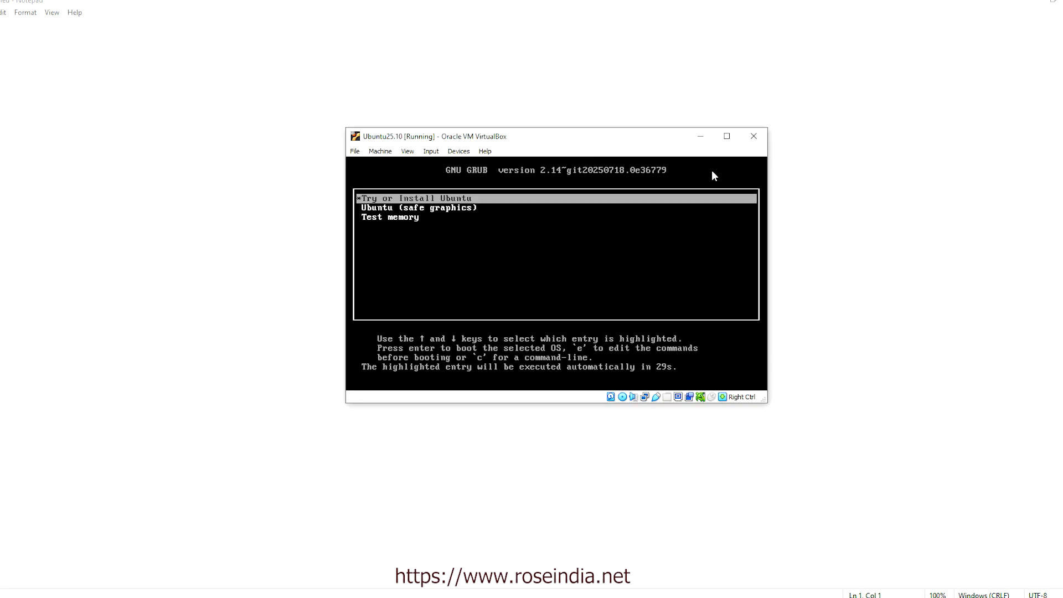
# Boot 'Try or Install Ubuntu' and keep English as the installer language
pyautogui.press('Return')
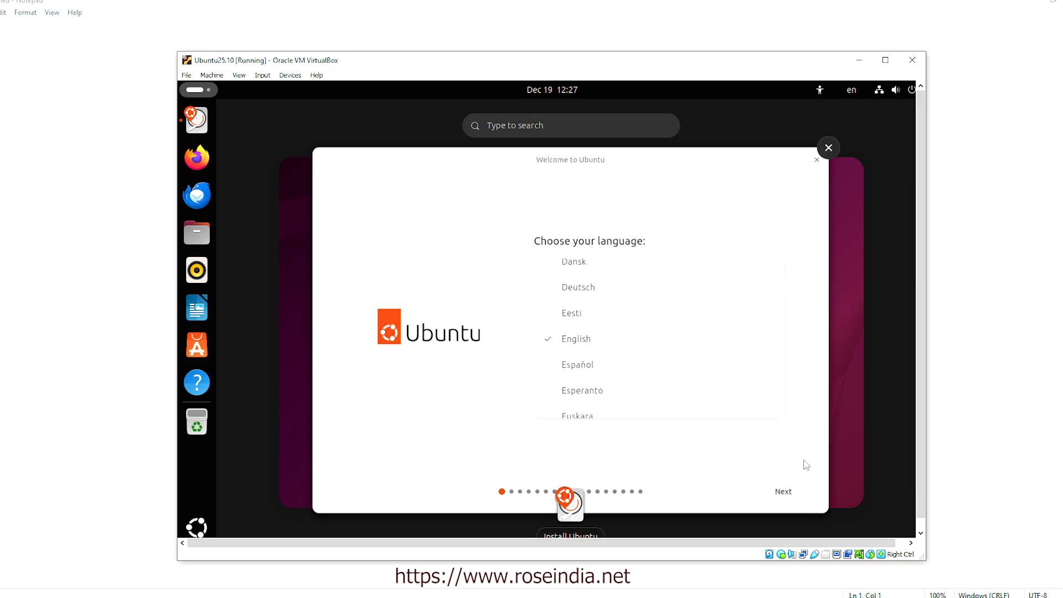
pyautogui.click(786, 495)
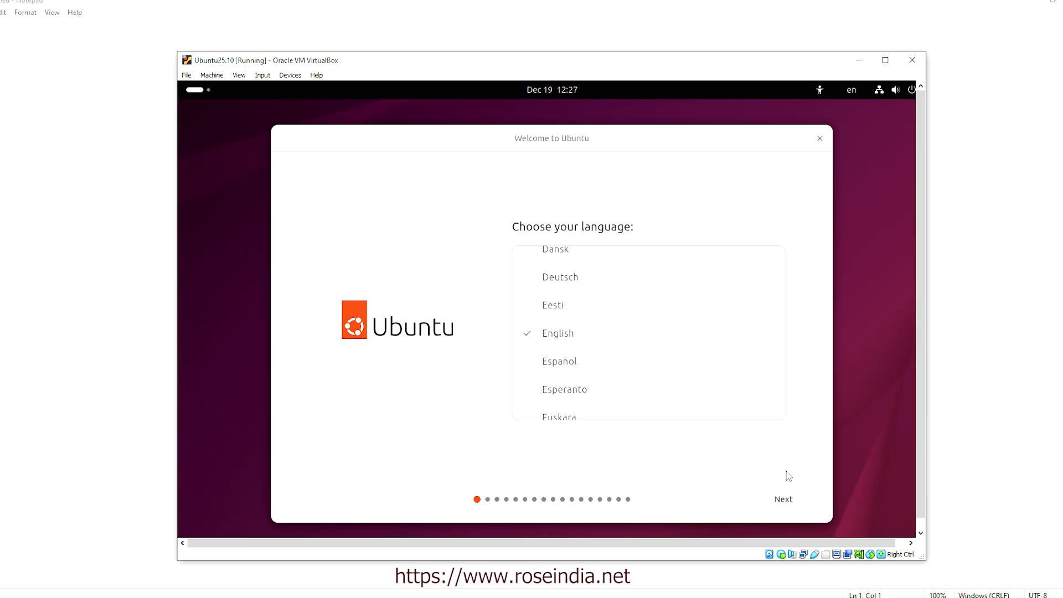
pyautogui.click(784, 498)
# Pick interactive install with default apps, plus third-party drivers and extra media format support
pyautogui.click(784, 499)
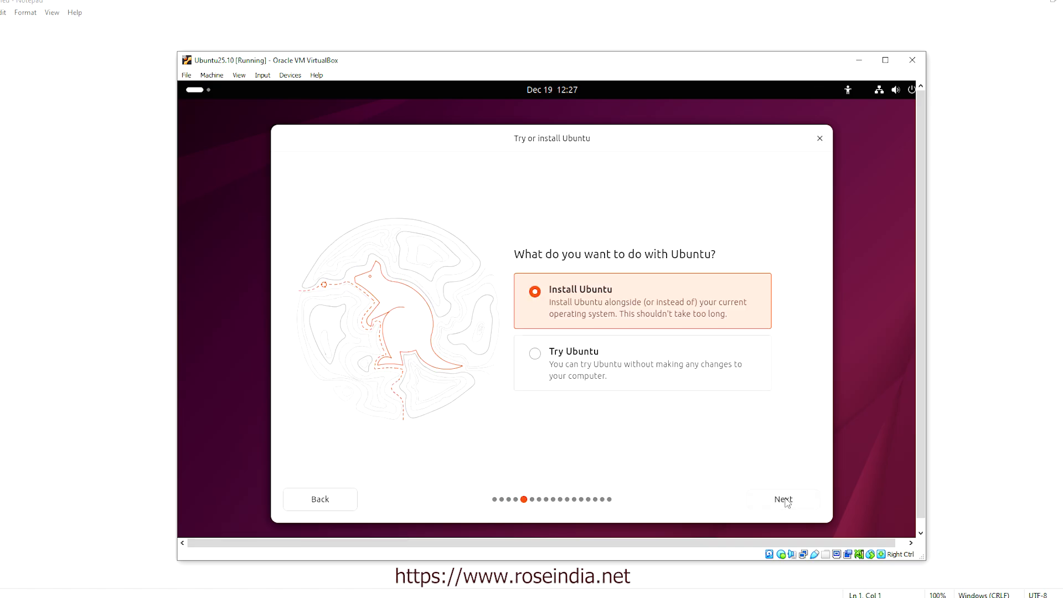
pyautogui.click(784, 499)
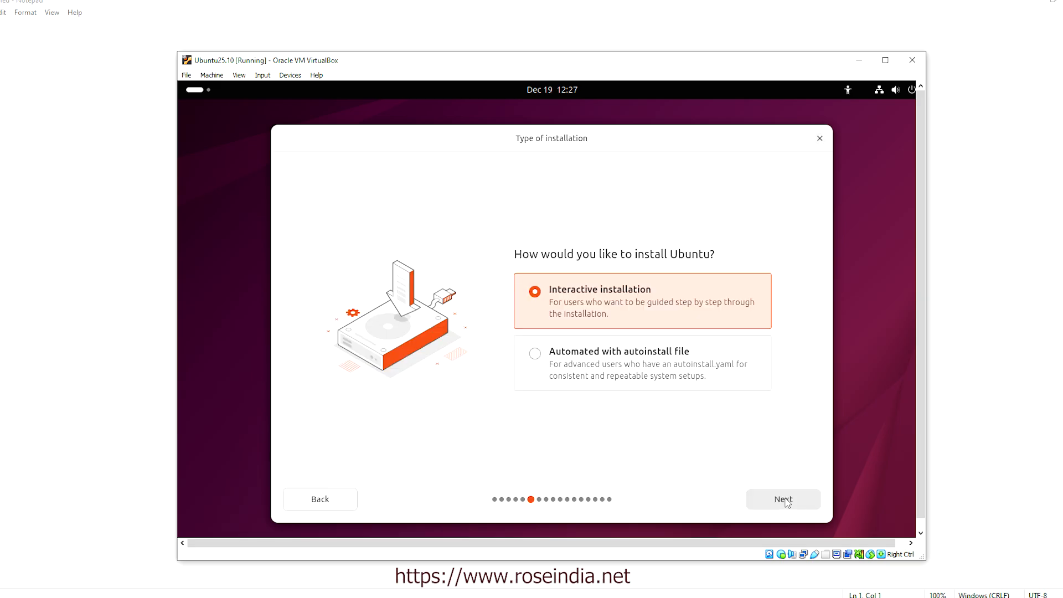
pyautogui.click(787, 501)
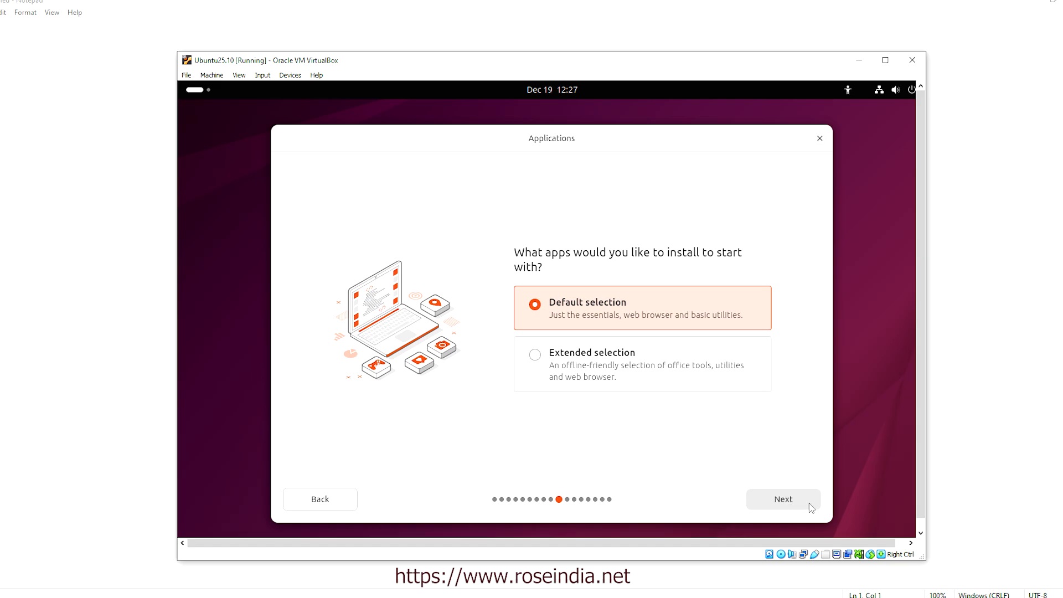
pyautogui.click(784, 498)
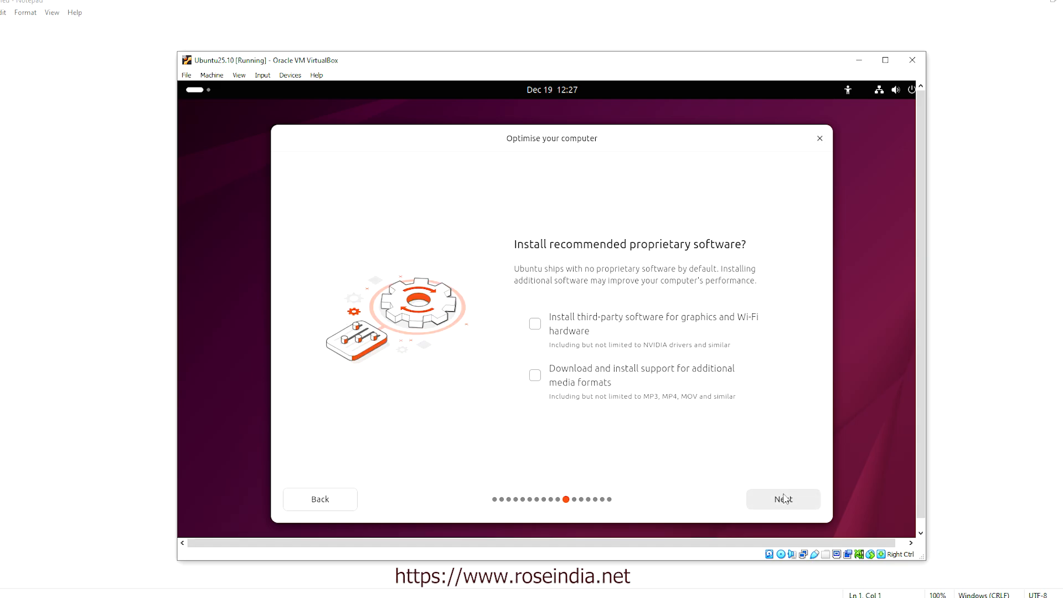
pyautogui.click(534, 324)
pyautogui.click(535, 376)
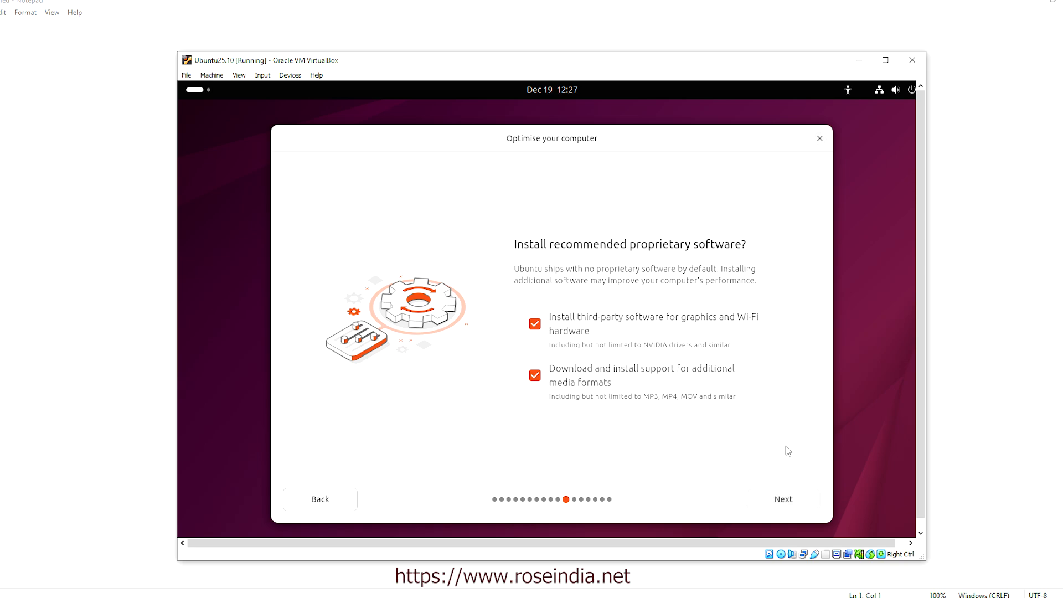
pyautogui.click(790, 499)
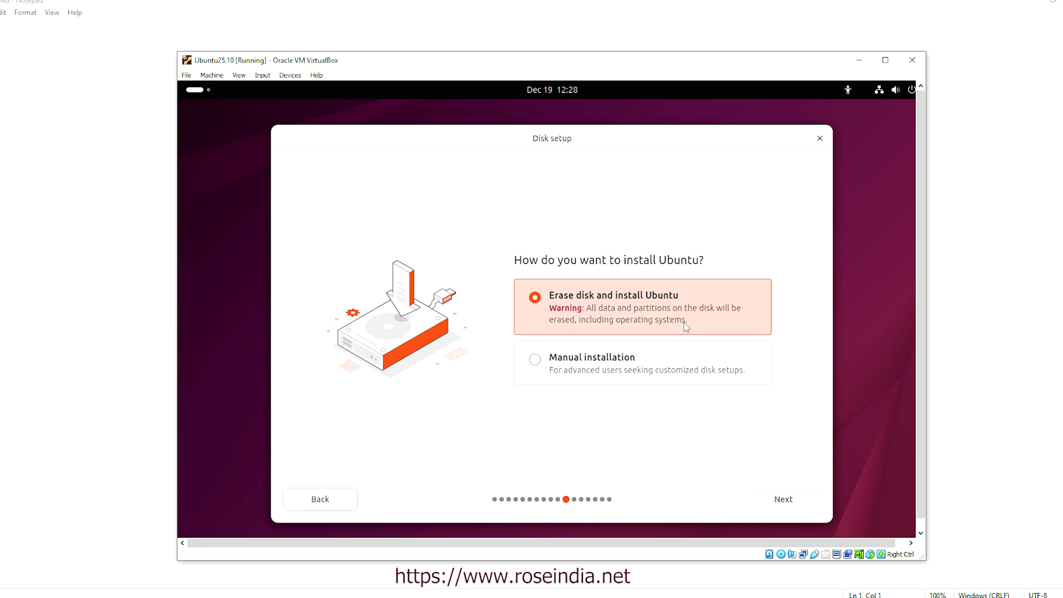
# Erase the disk without encryption, then create account user1 and enter its password twice
pyautogui.click(786, 500)
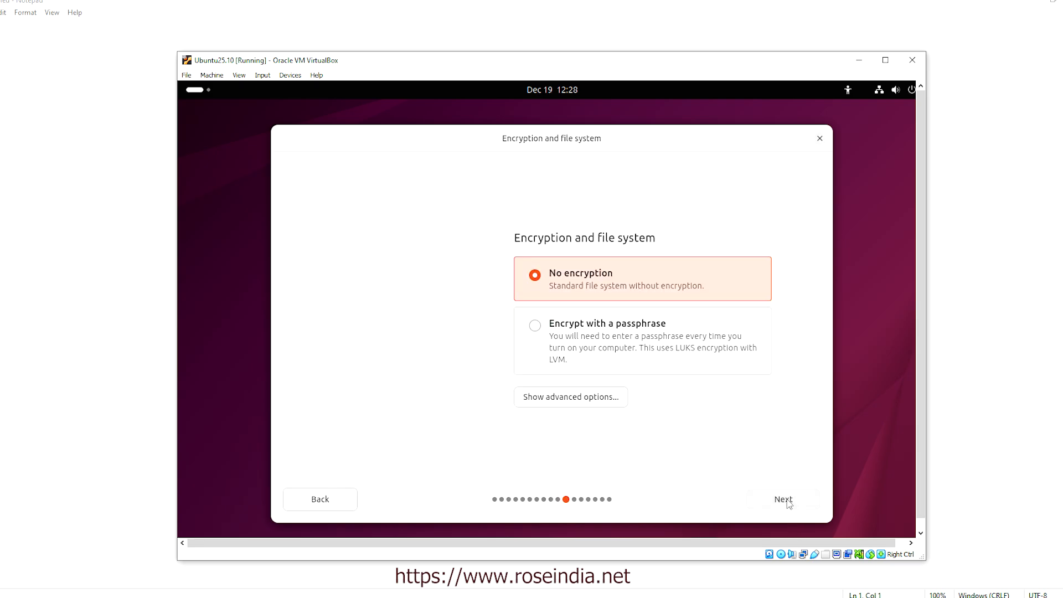
pyautogui.click(787, 499)
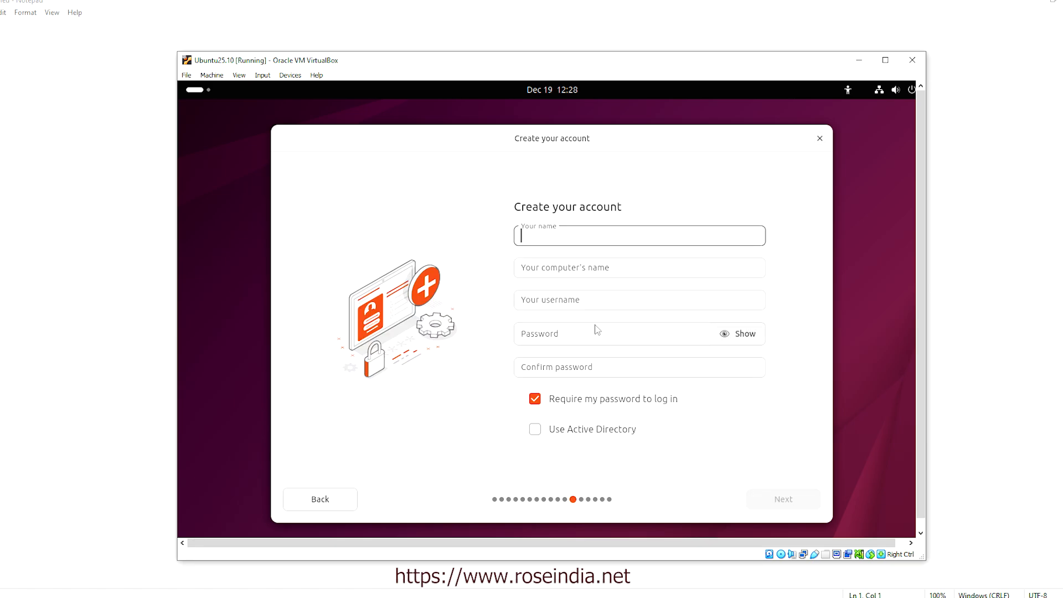
pyautogui.write('user')
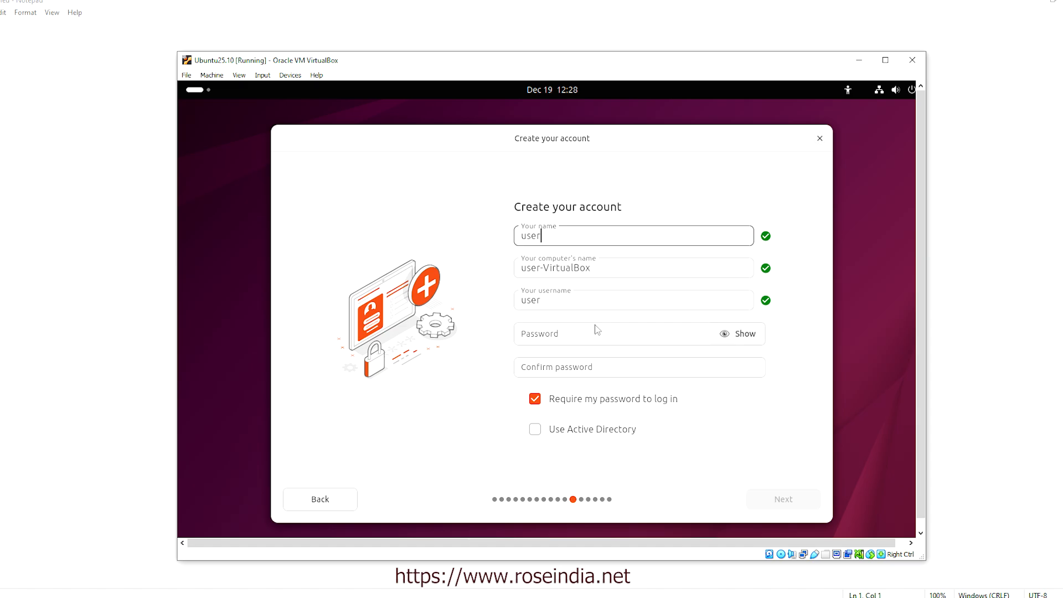
pyautogui.write('1')
pyautogui.click(551, 338)
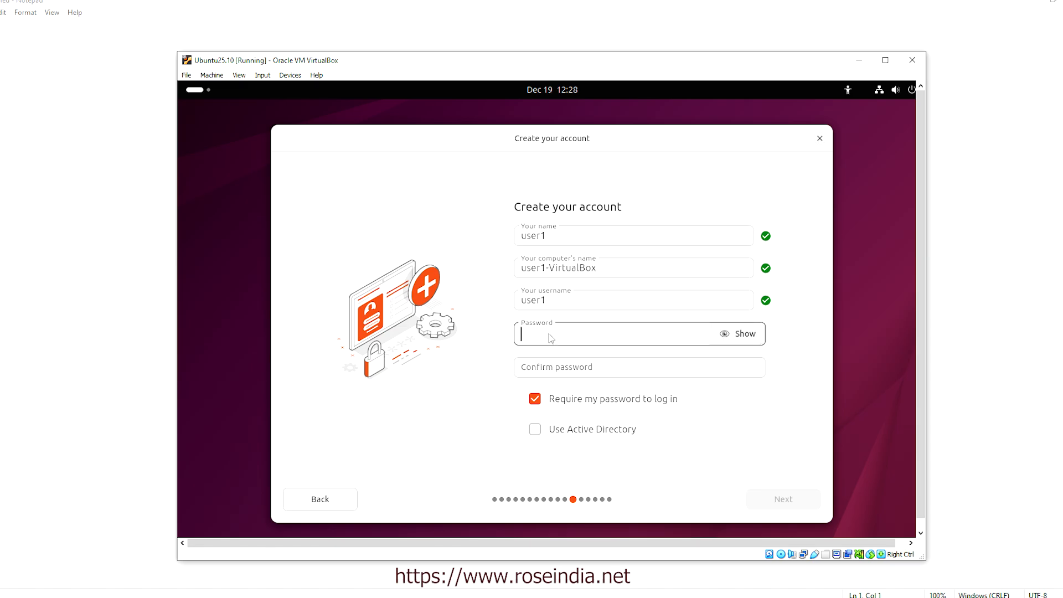
pyautogui.write('123')
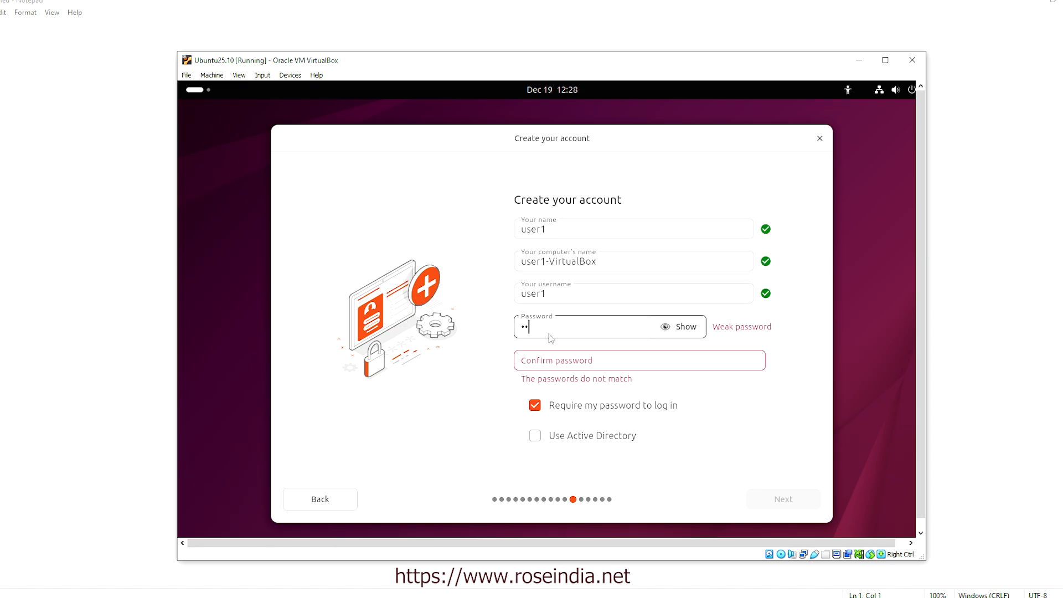
pyautogui.click(547, 364)
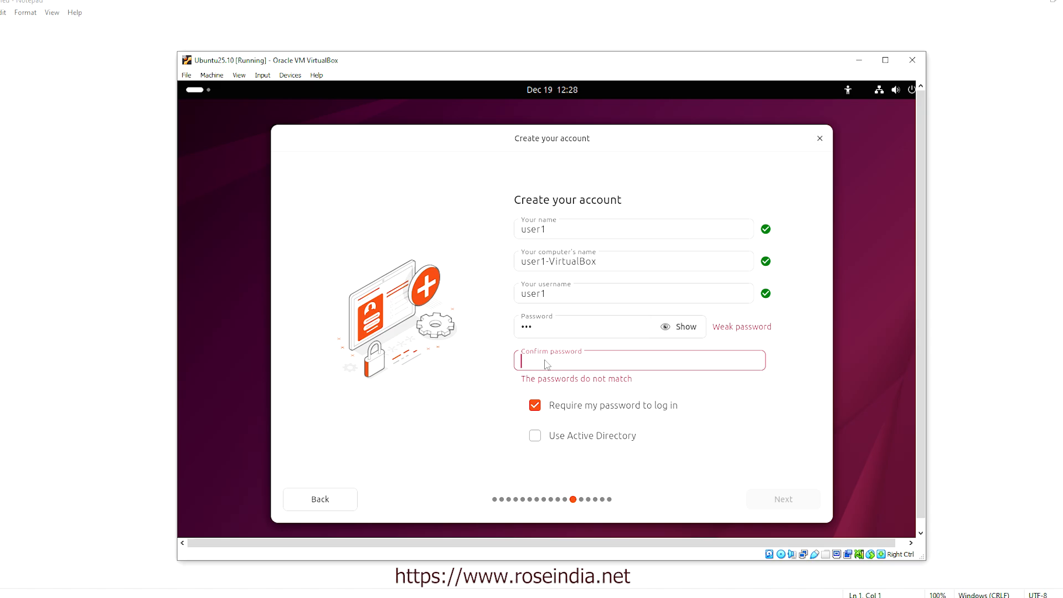
pyautogui.write('123')
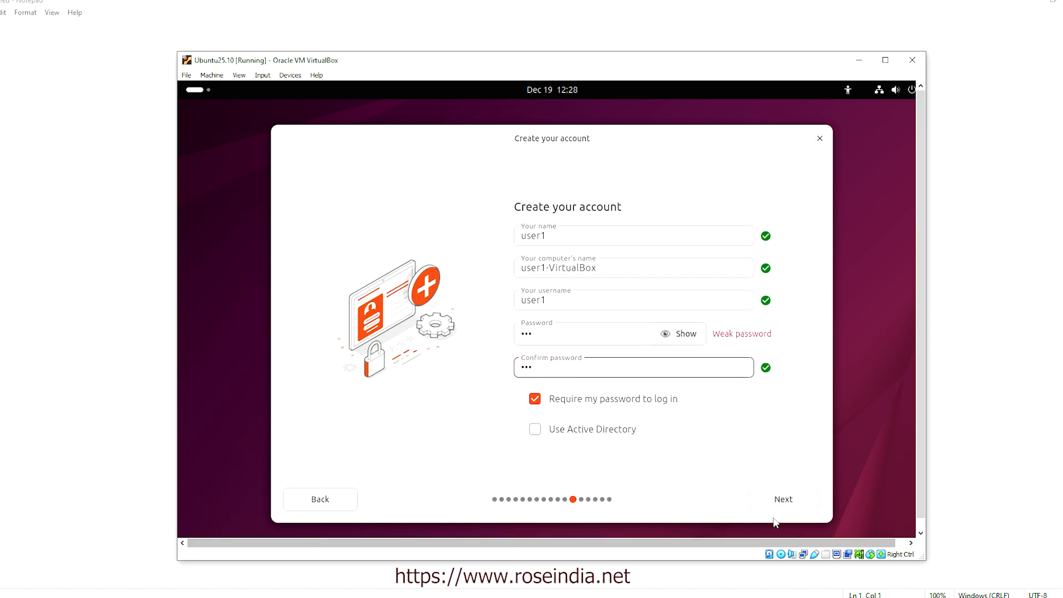
pyautogui.click(783, 499)
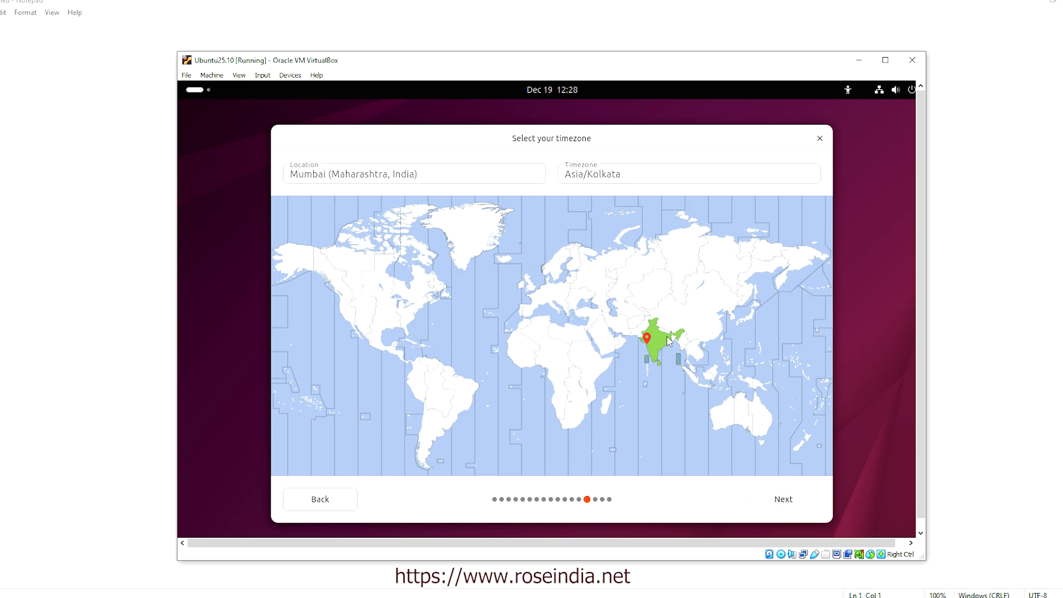
# Keep the Mumbai (Asia/Kolkata) timezone and start the Ubuntu 25.10 installation
pyautogui.click(782, 500)
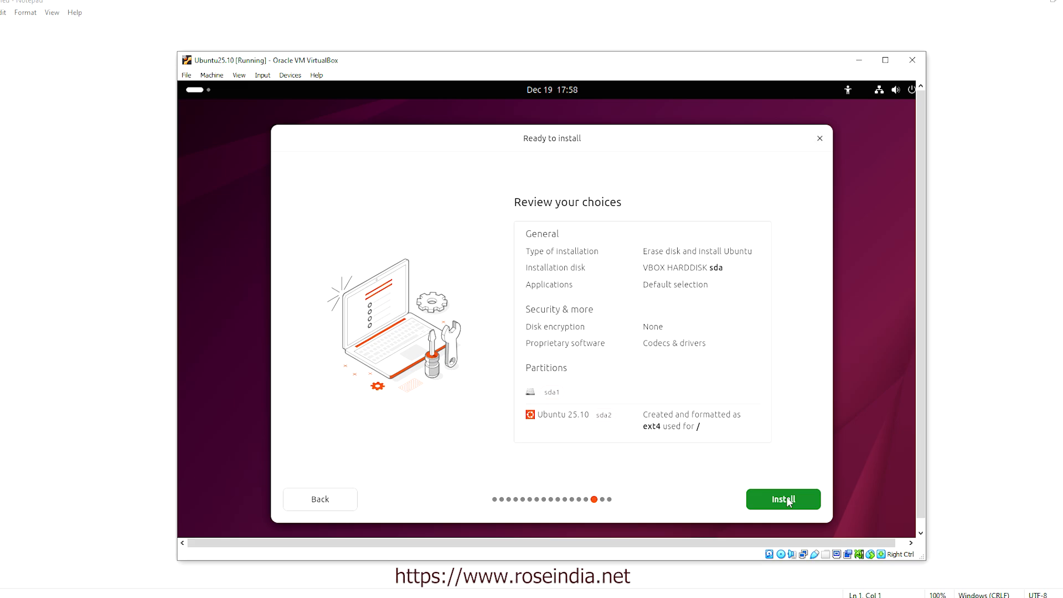
pyautogui.click(788, 501)
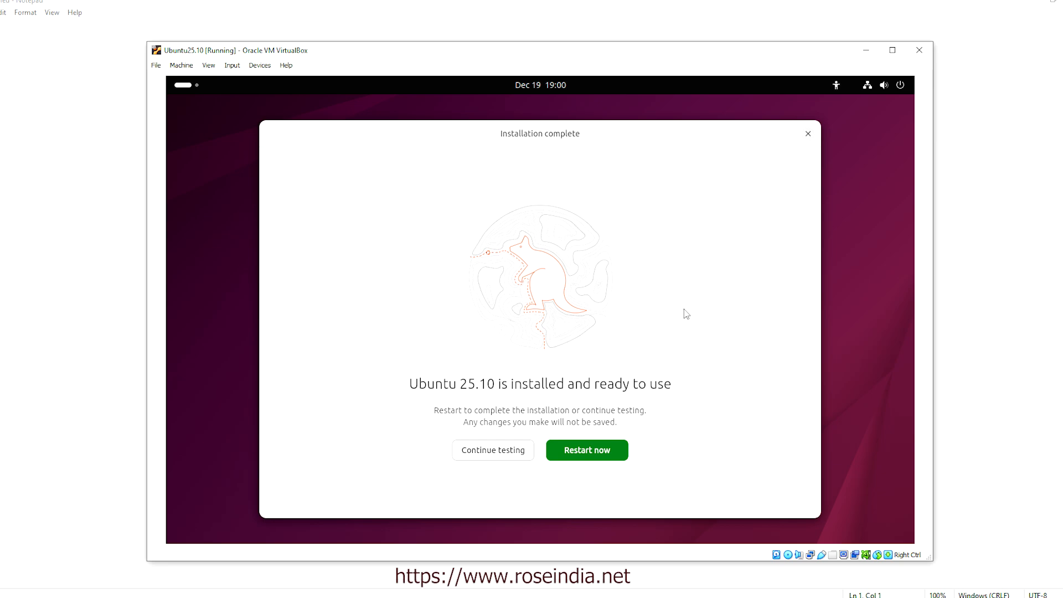
# Restart into the installed Ubuntu and log in with the user account's password
pyautogui.click(594, 453)
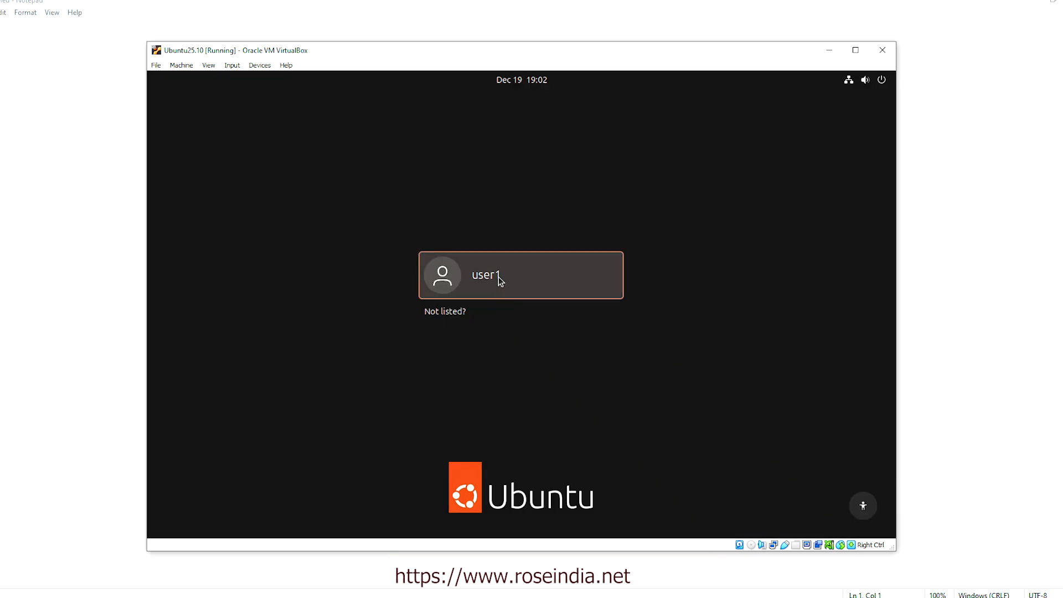
pyautogui.click(501, 281)
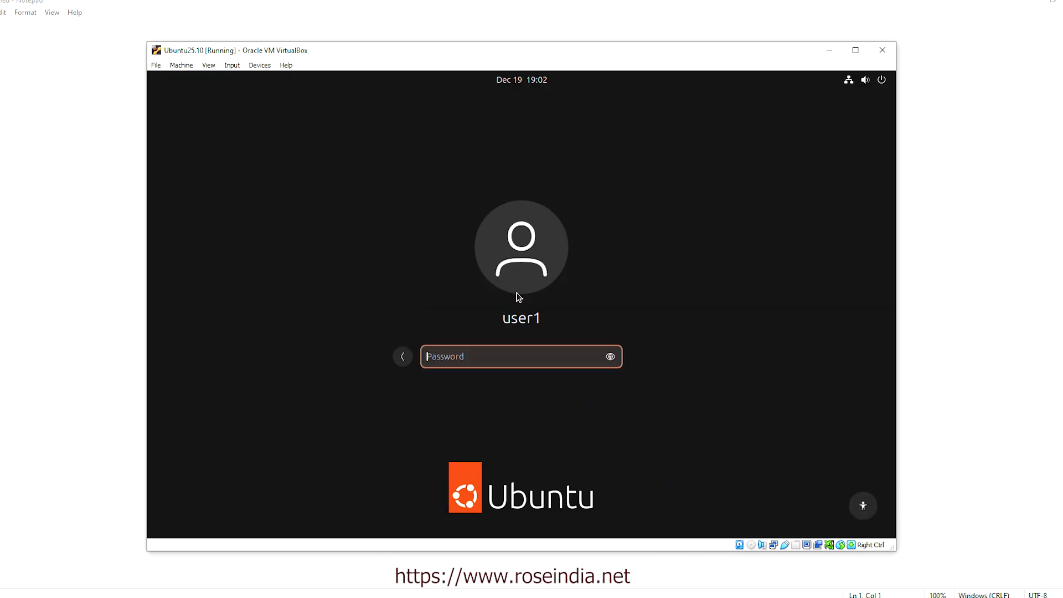
pyautogui.write('123')
pyautogui.press('Return')
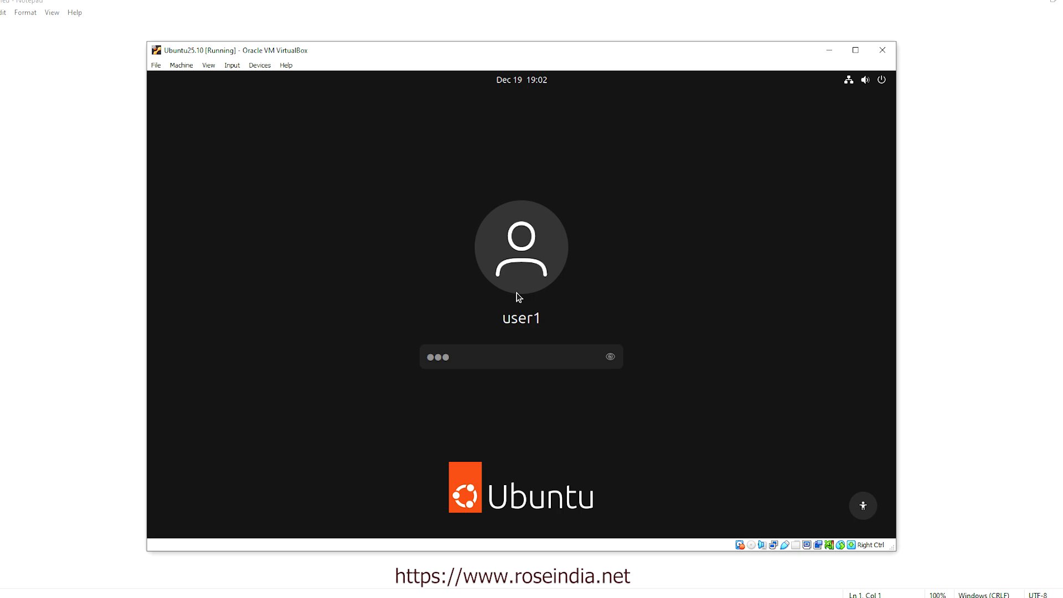
pyautogui.press('Return')
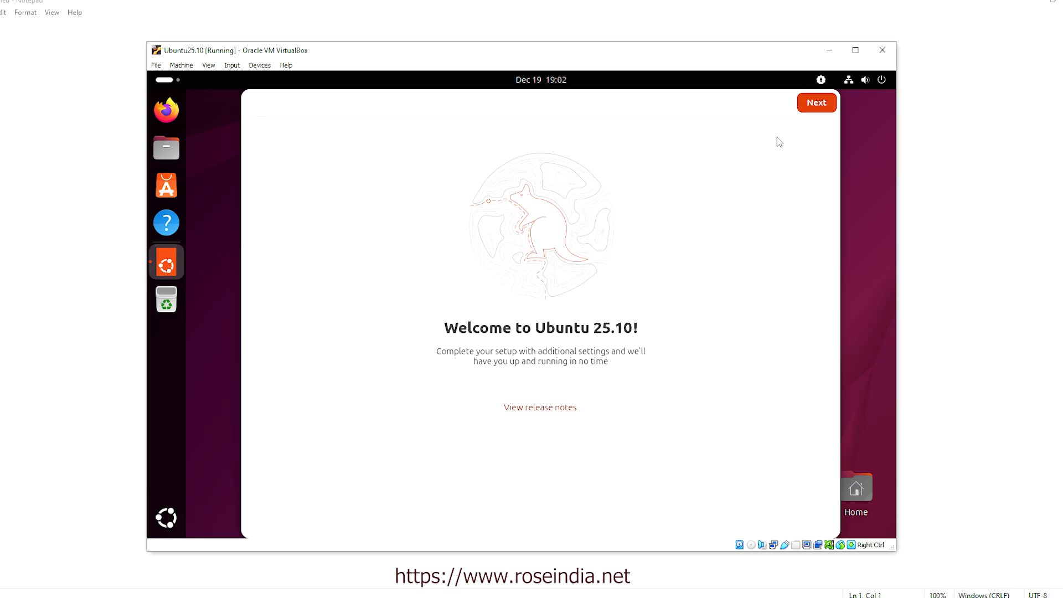
# Go through the welcome wizard, keeping system data sharing, and finish it
pyautogui.click(817, 103)
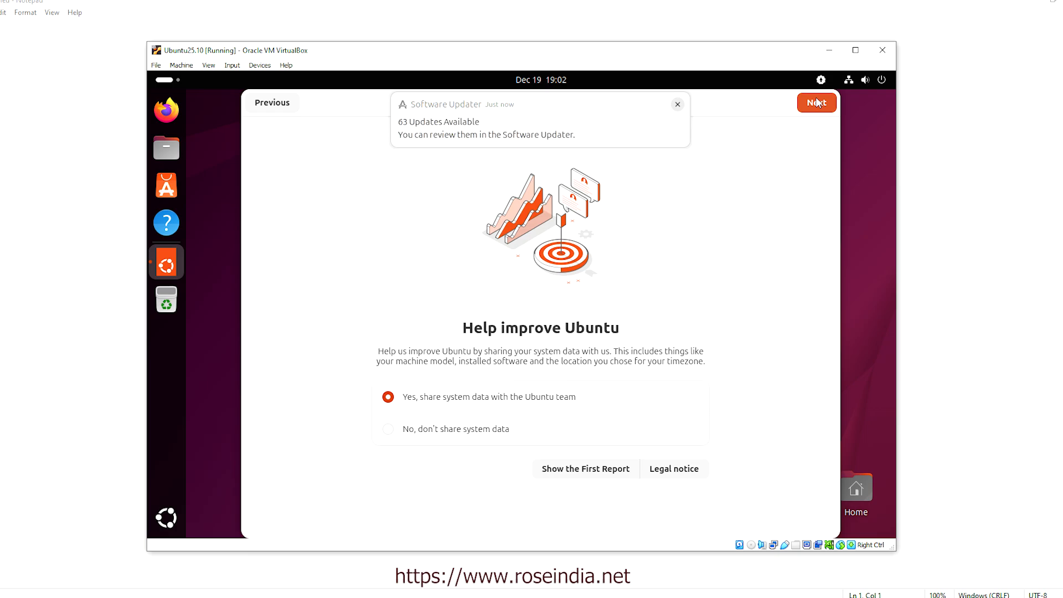
pyautogui.click(817, 102)
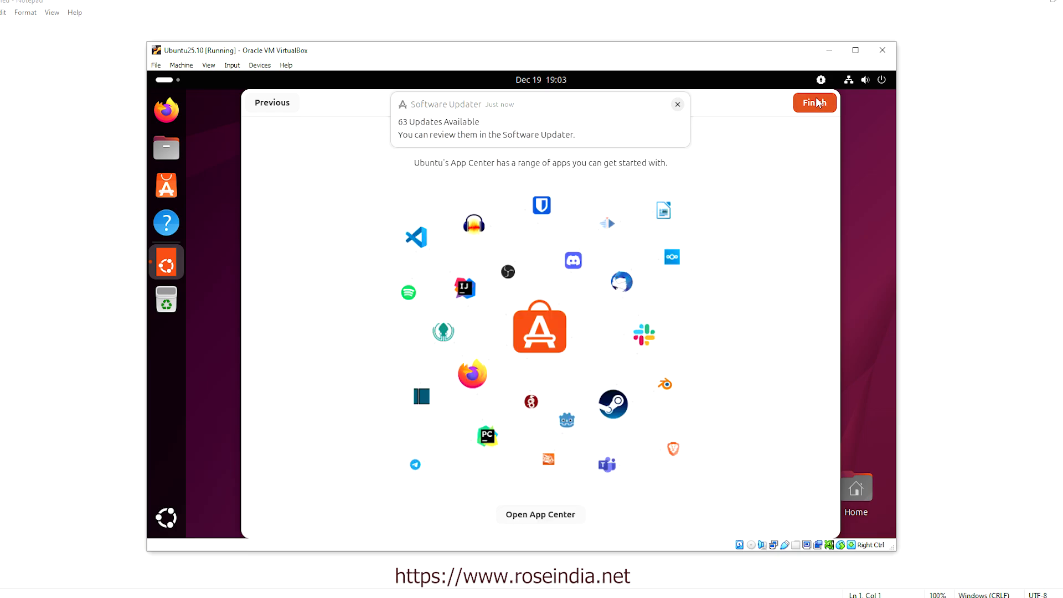
pyautogui.click(817, 103)
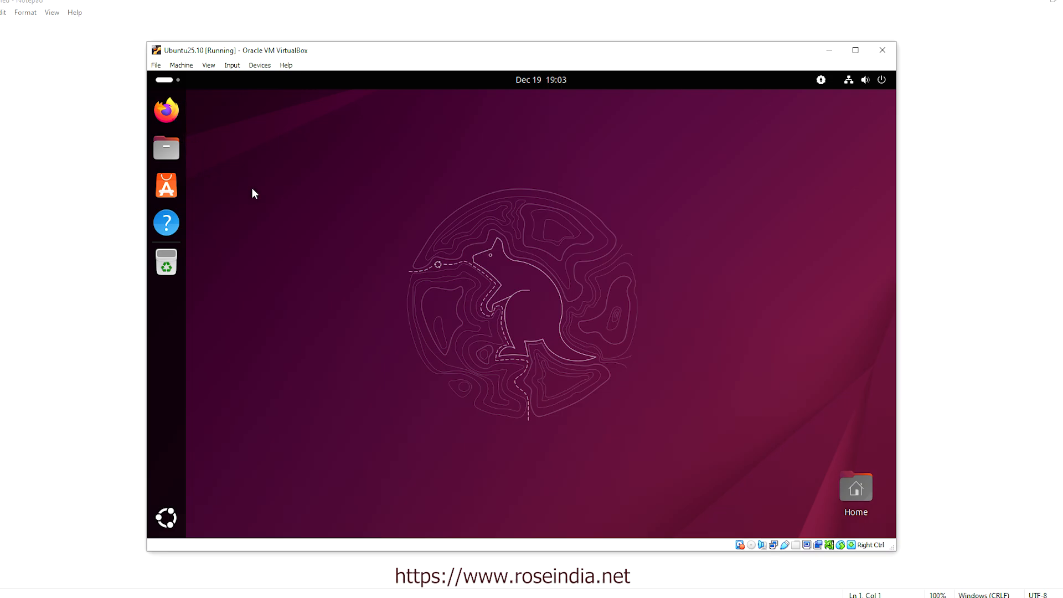
# Insert the Guest Additions CD image from the Devices menu so VBox_GAs_7.0.14 opens in Files
pyautogui.click(855, 49)
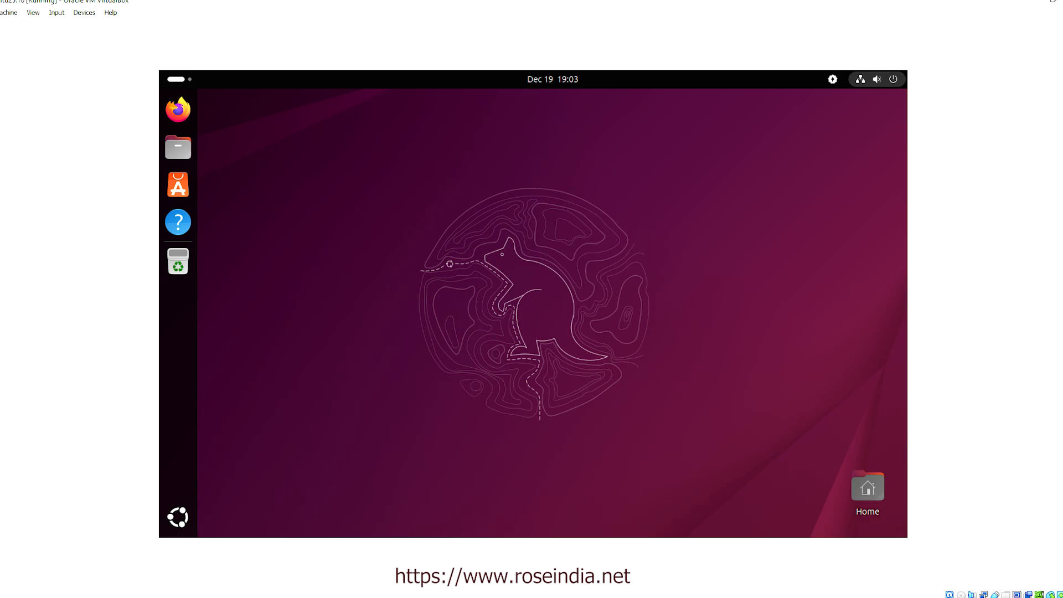
pyautogui.click(1052, 2)
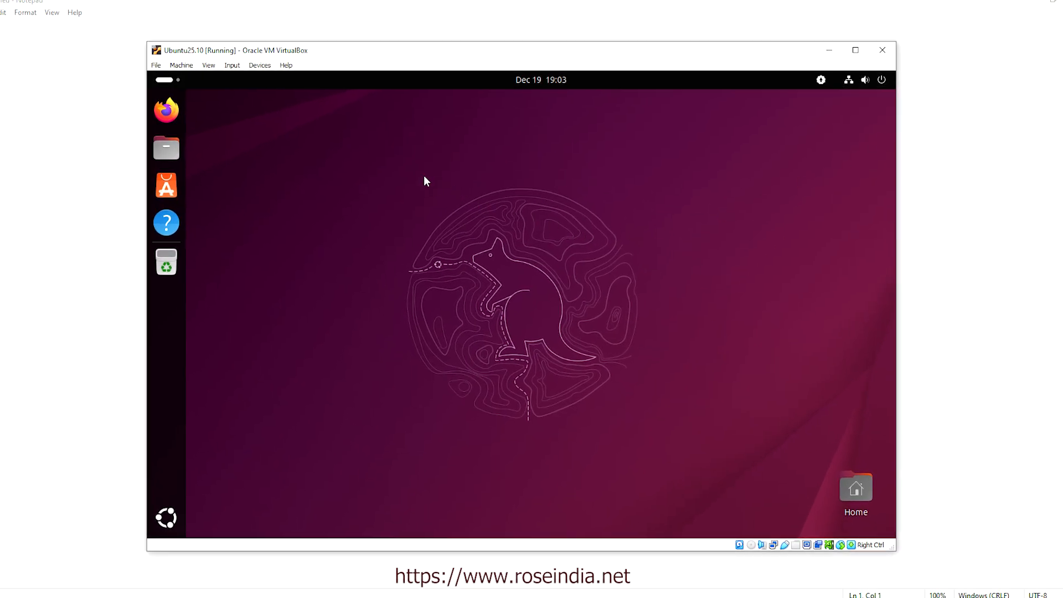
pyautogui.click(256, 67)
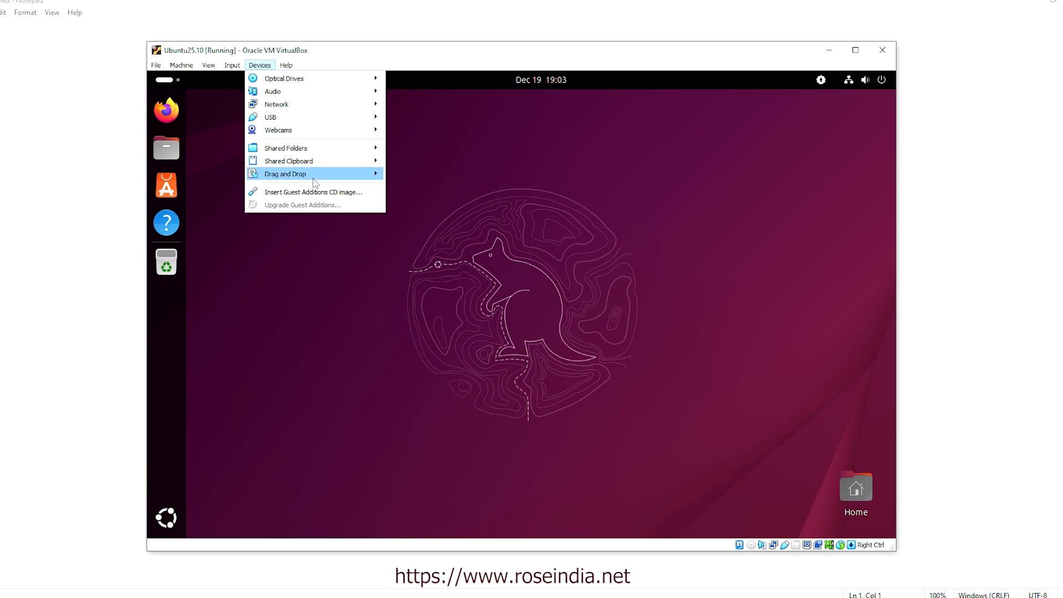
pyautogui.moveTo(313, 179)
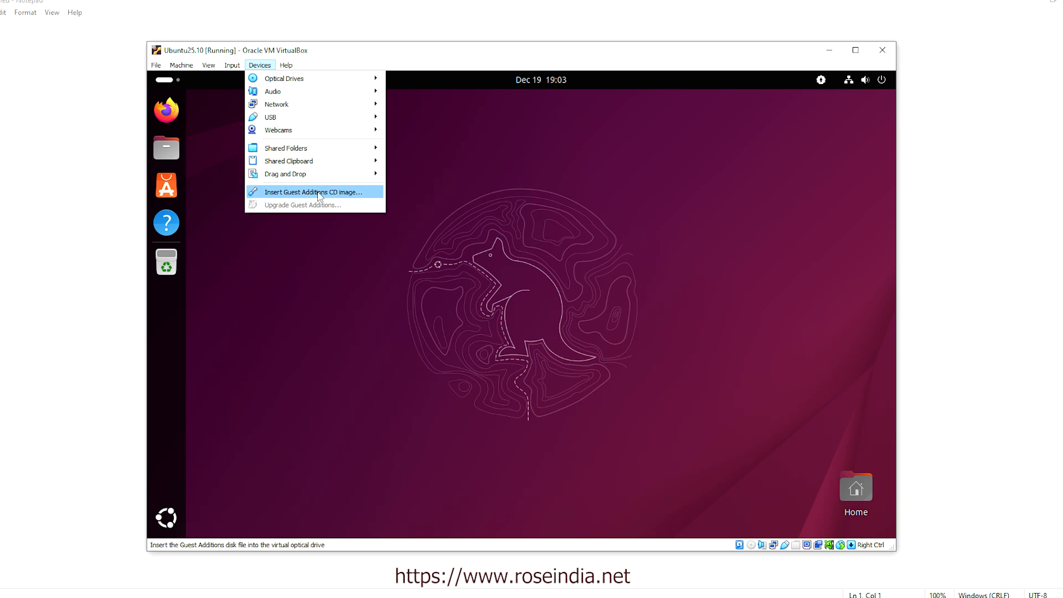
pyautogui.click(326, 195)
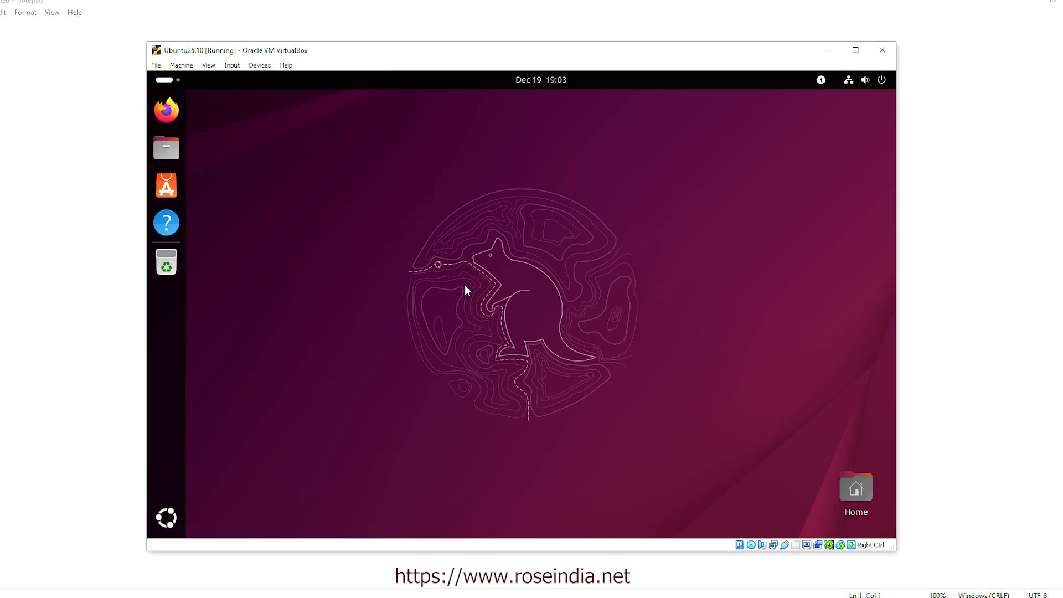
pyautogui.click(256, 65)
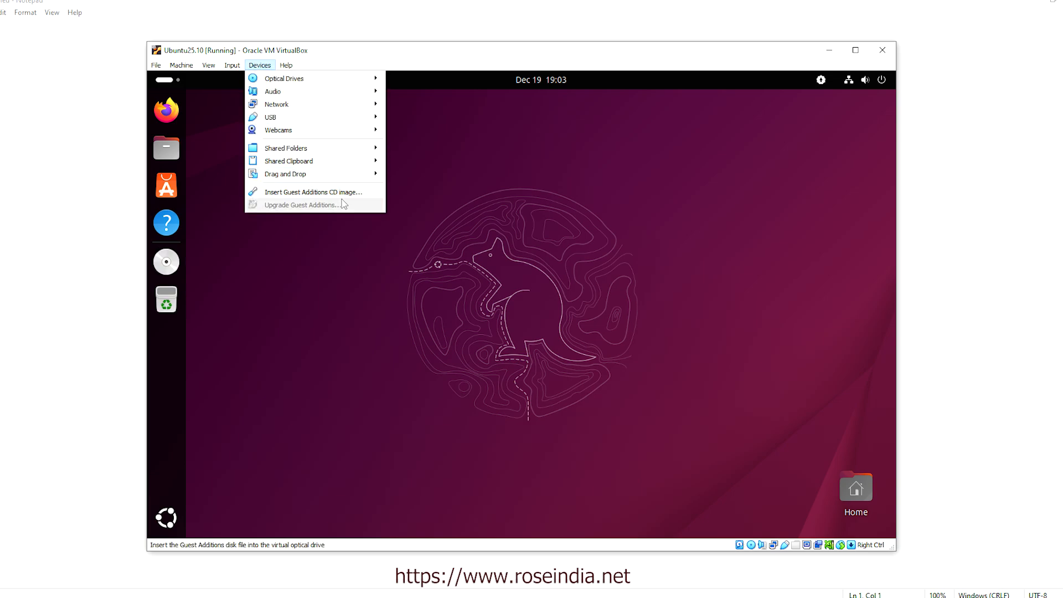
pyautogui.click(371, 285)
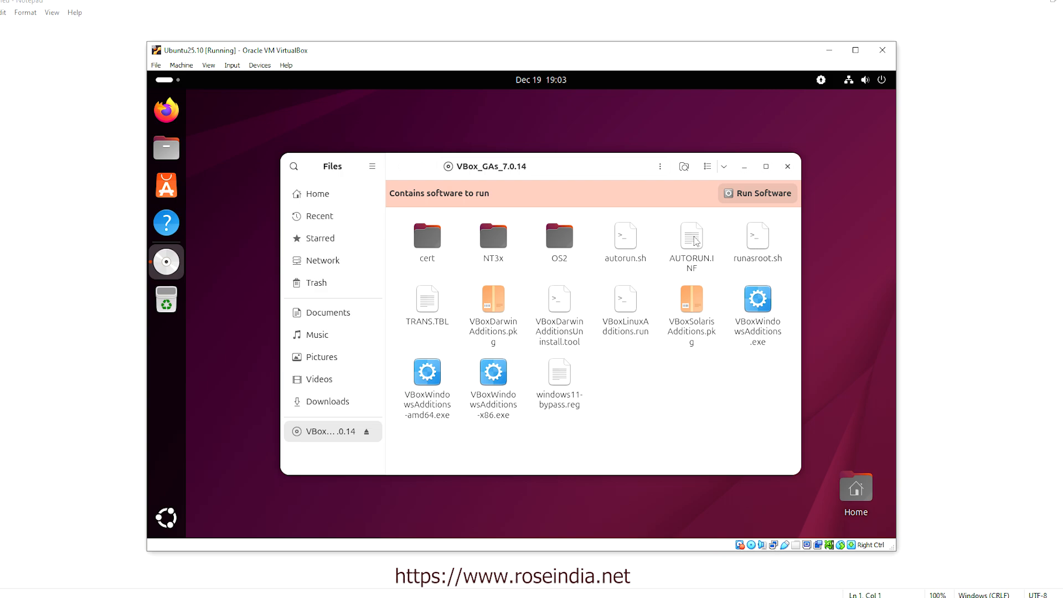
# Run autorun.sh as a program, then open a terminal in the VBox_GAs_7.0.14 folder
pyautogui.rightClick(627, 238)
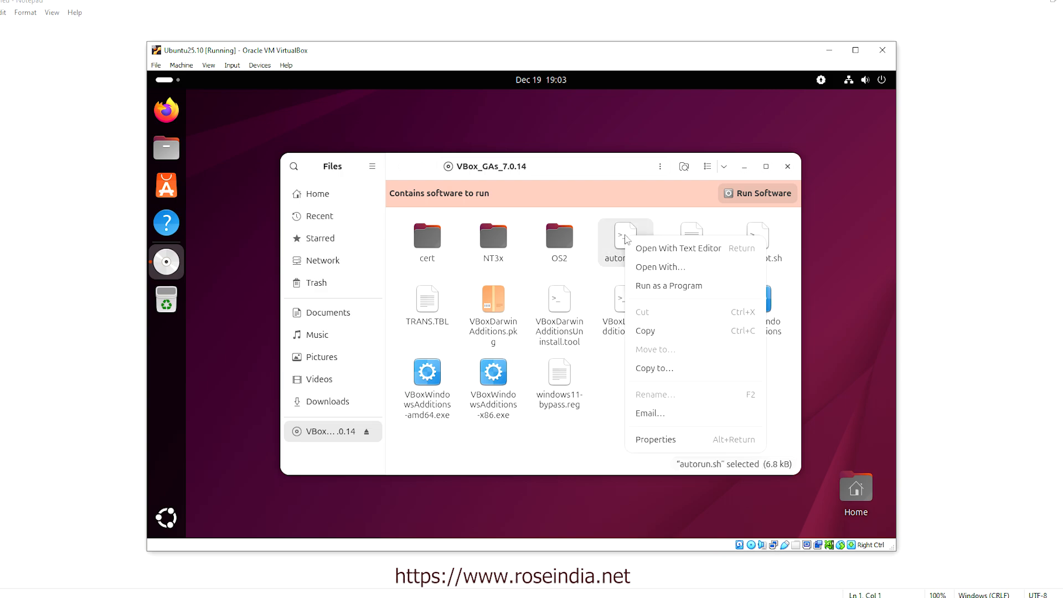
pyautogui.click(662, 286)
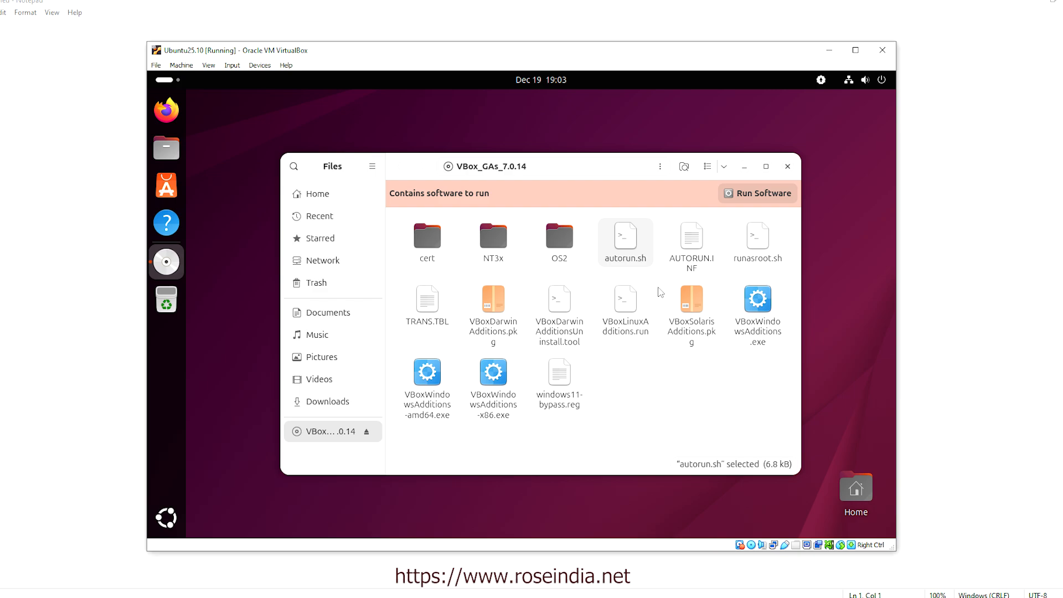
pyautogui.rightClick(625, 242)
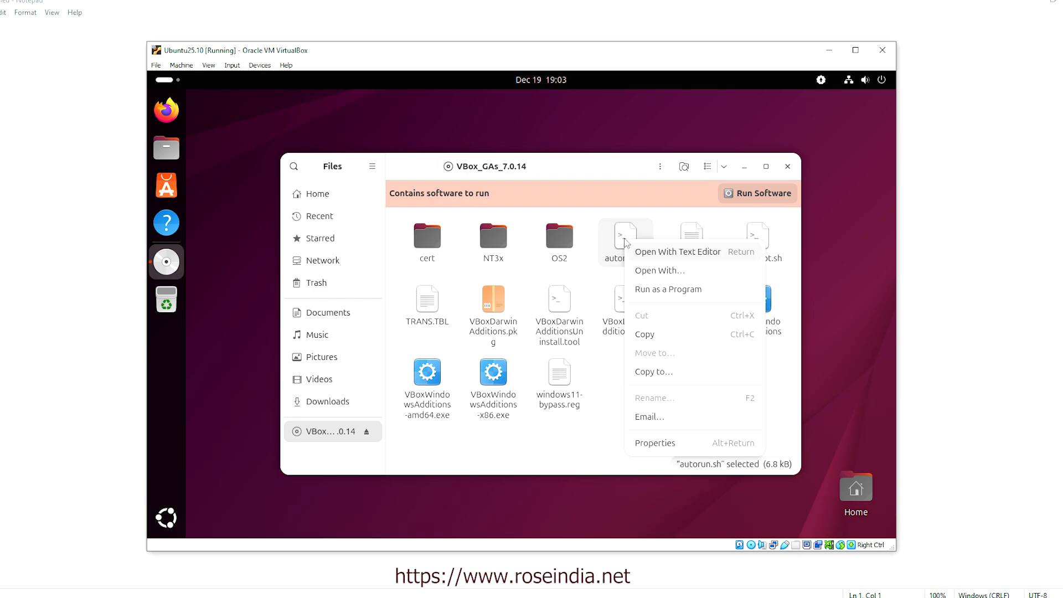
pyautogui.click(666, 291)
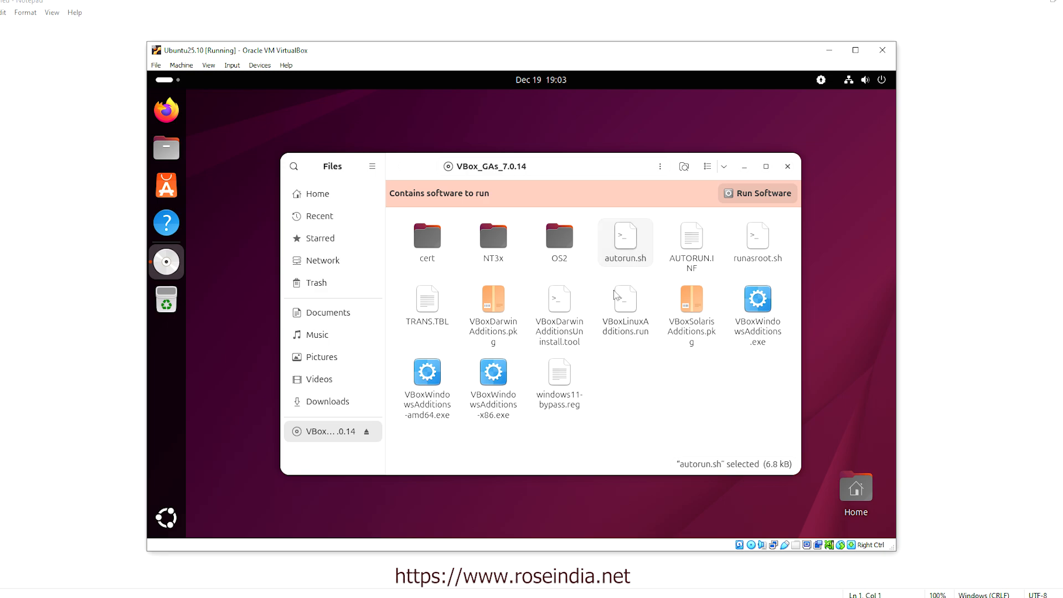
pyautogui.rightClick(614, 372)
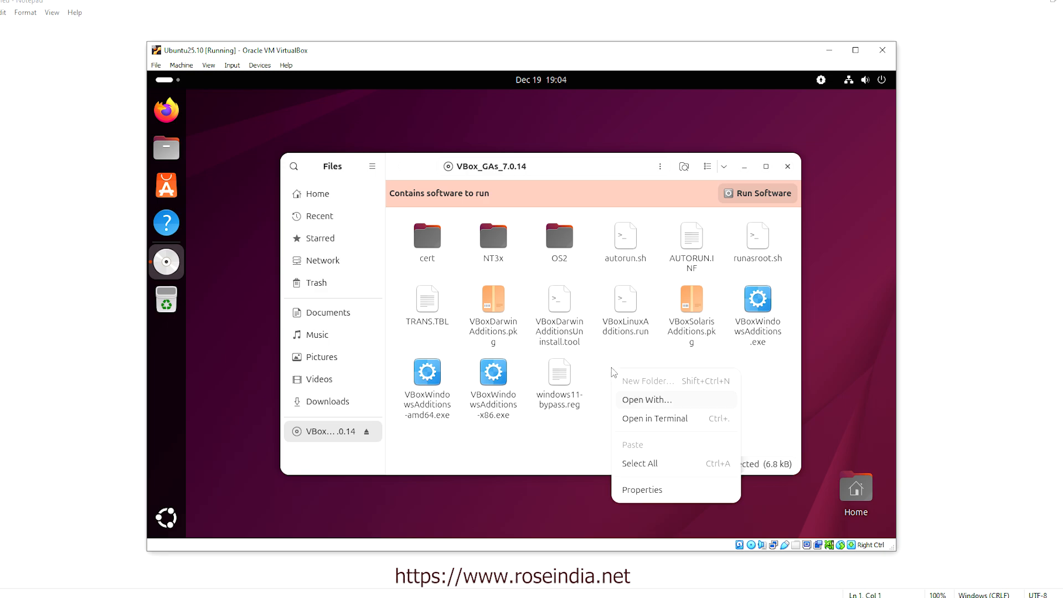
pyautogui.click(658, 419)
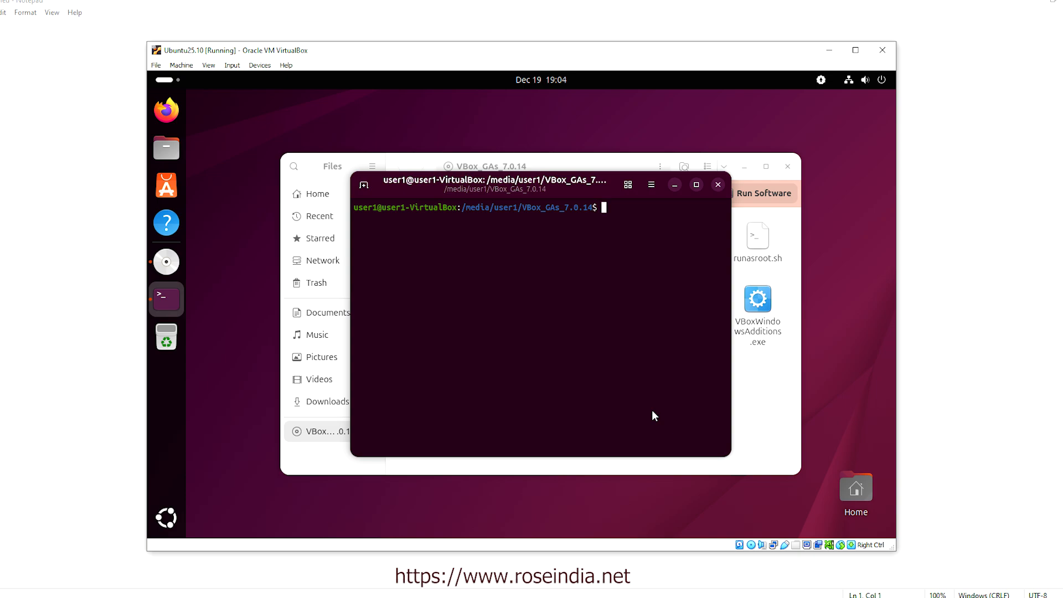
# Run ./autorun.sh in the terminal
pyautogui.write('./au')
pyautogui.press('Tab')
pyautogui.press('Return')
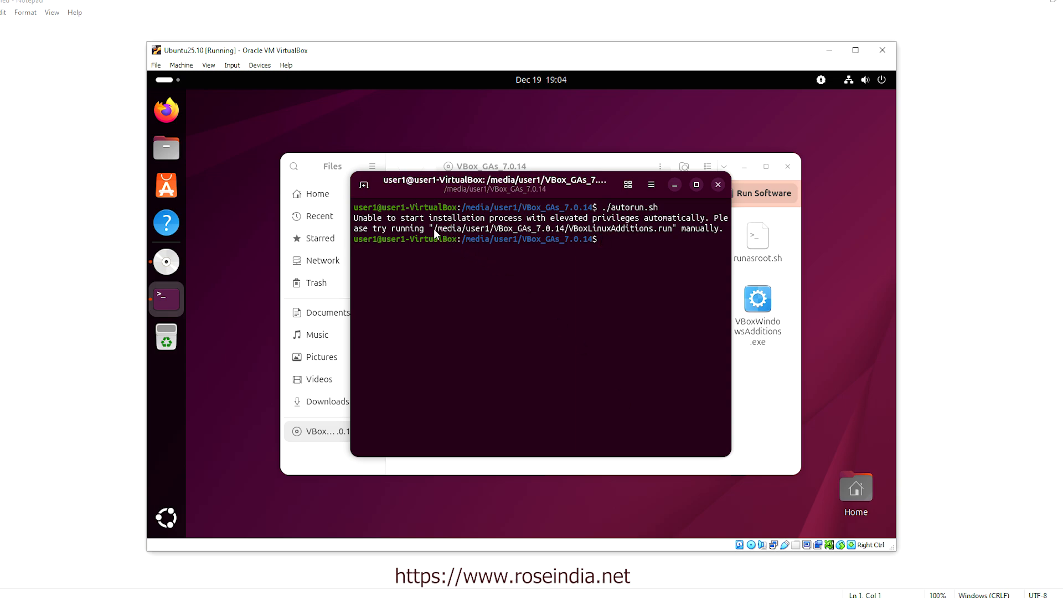
# Copy the suggested VBoxLinuxAdditions.run path, paste it at the prompt and run it
pyautogui.moveTo(433, 228); pyautogui.dragTo(670, 228)
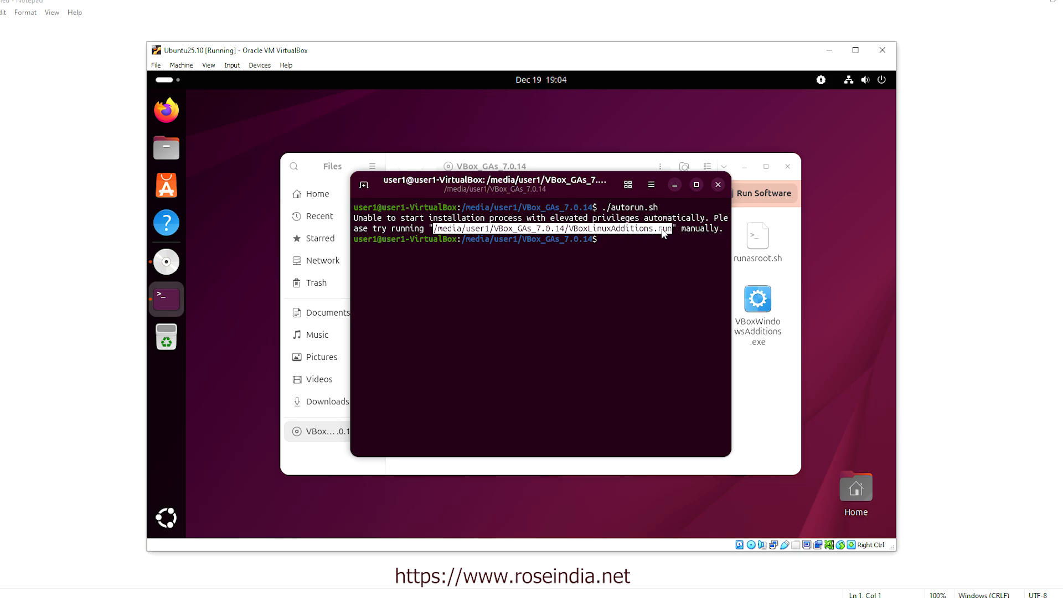
pyautogui.rightClick(654, 247)
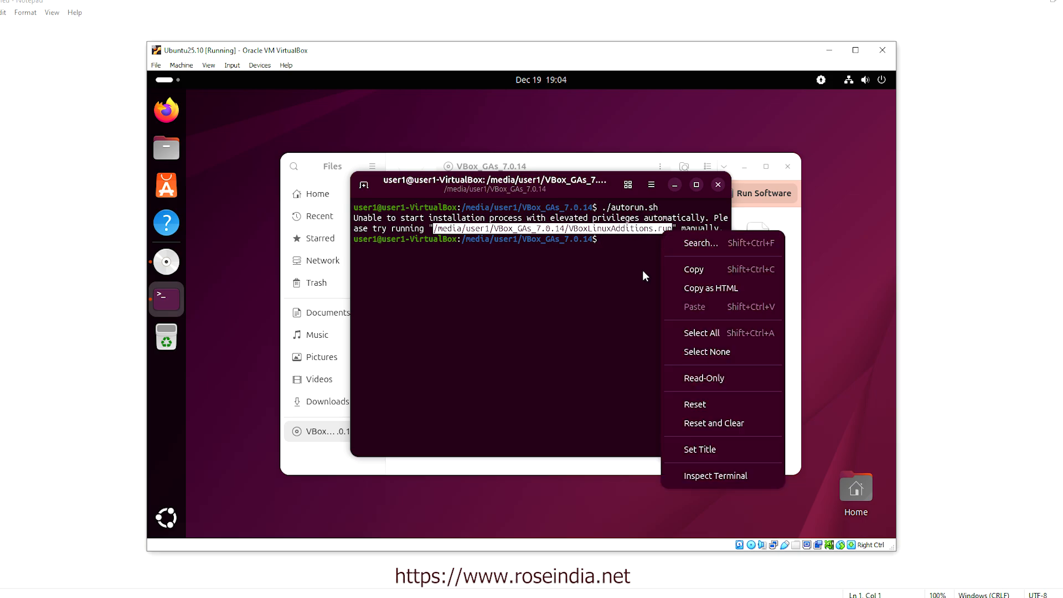
pyautogui.click(683, 268)
pyautogui.click(573, 285)
pyautogui.rightClick(573, 283)
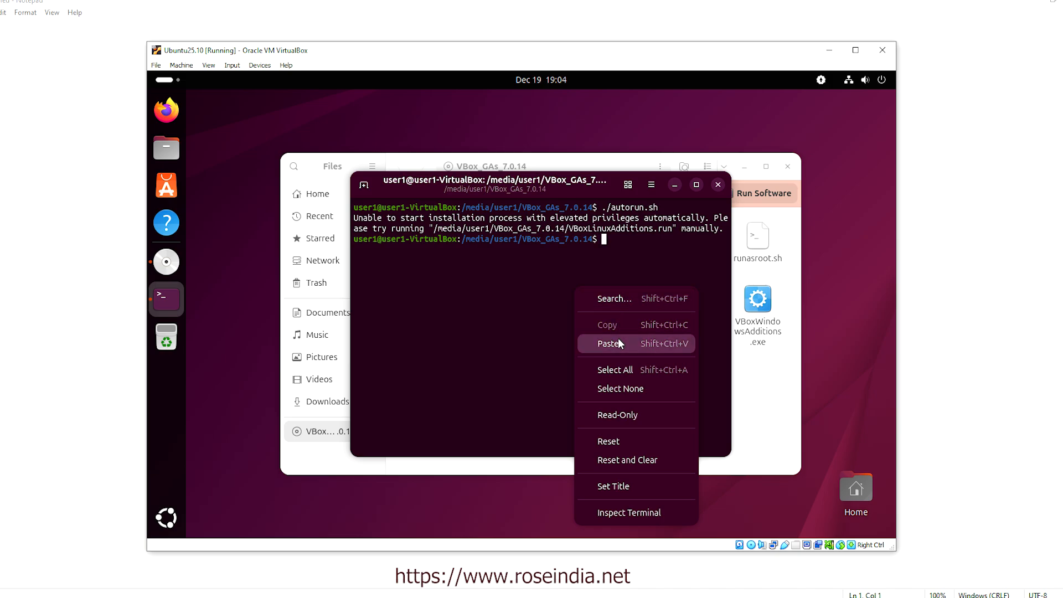
pyautogui.click(618, 339)
pyautogui.press('Return')
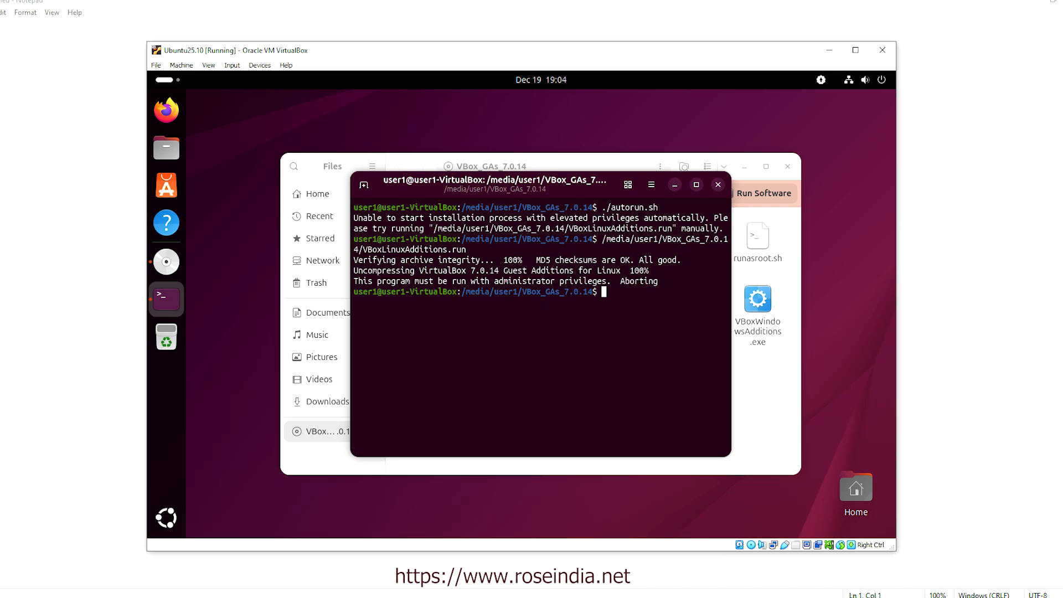
# Rerun the VBoxLinuxAdditions.run command with sudo and enter the account password
pyautogui.press('Up')
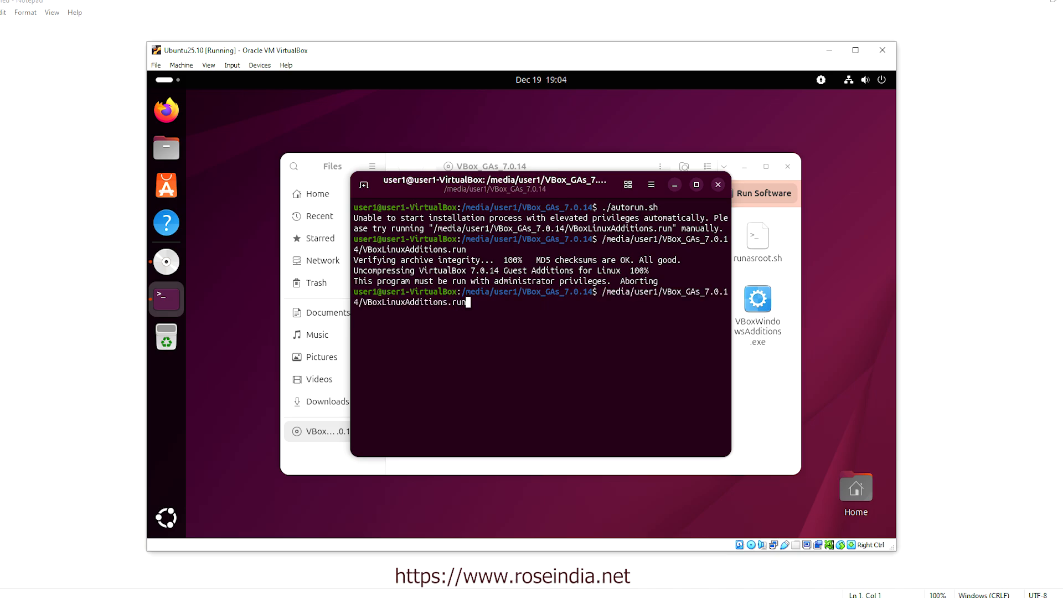
pyautogui.press('Left')
pyautogui.press('Left')
pyautogui.press('Left')
pyautogui.press('Left')
pyautogui.press('Left')
pyautogui.press('Left')
pyautogui.press('Left')
pyautogui.press('Left')
pyautogui.press('Left')
pyautogui.press('Left')
pyautogui.press('Left')
pyautogui.press('Left')
pyautogui.press('Left')
pyautogui.press('Left')
pyautogui.press('Left')
pyautogui.press('Left')
pyautogui.press('Left')
pyautogui.press('Left')
pyautogui.press('Left')
pyautogui.press('Left')
pyautogui.press('Left')
pyautogui.press('Left')
pyautogui.press('Left')
pyautogui.press('Left')
pyautogui.press('Left')
pyautogui.press('Left')
pyautogui.press('Left')
pyautogui.press('Left')
pyautogui.press('Left')
pyautogui.press('Left')
pyautogui.write('su')
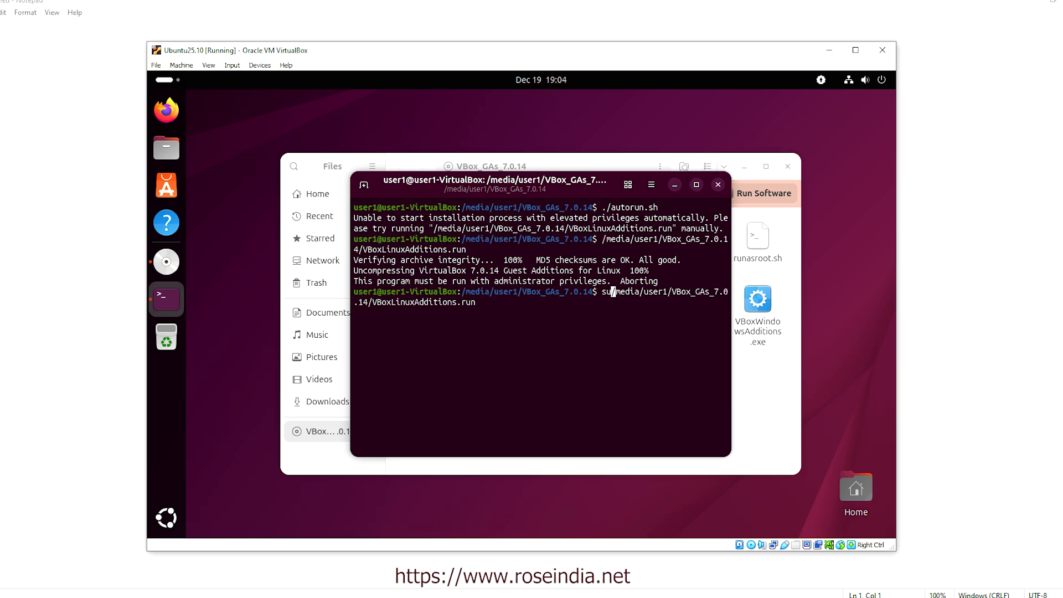
pyautogui.write('do')
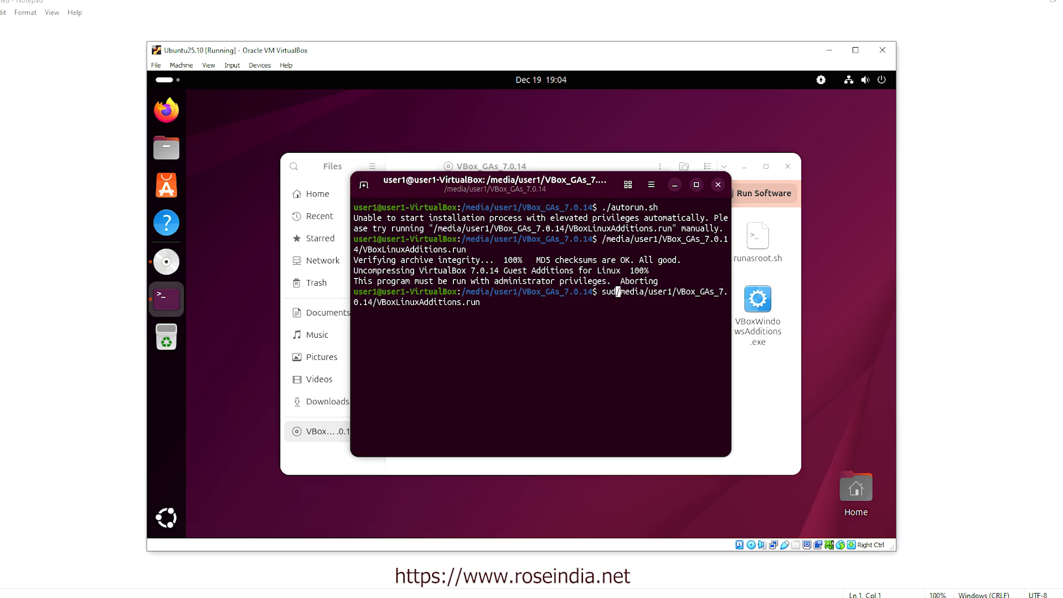
pyautogui.press('Return')
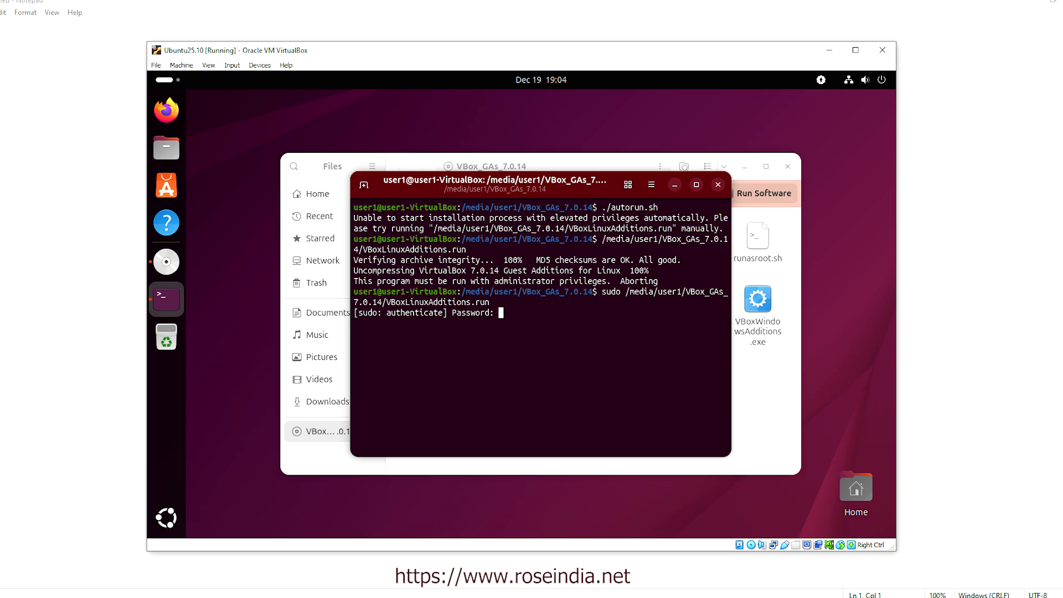
pyautogui.press('Return')
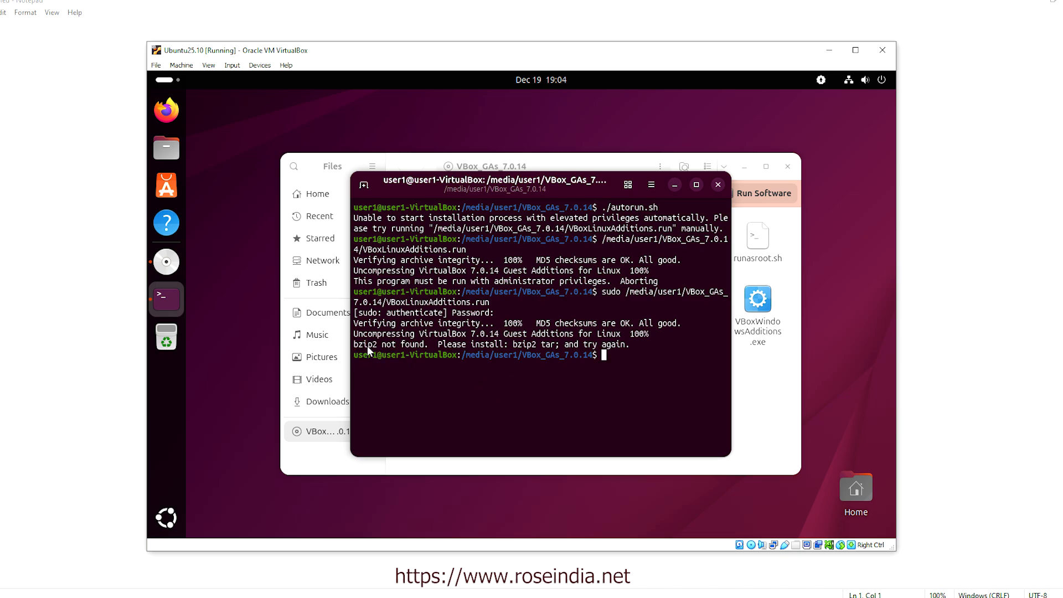
# Try installing bzip2 with 'pip install bzip2' and 'sudo ap-install bzip2', both failing
pyautogui.write('pip install bzip2')
pyautogui.press('Return')
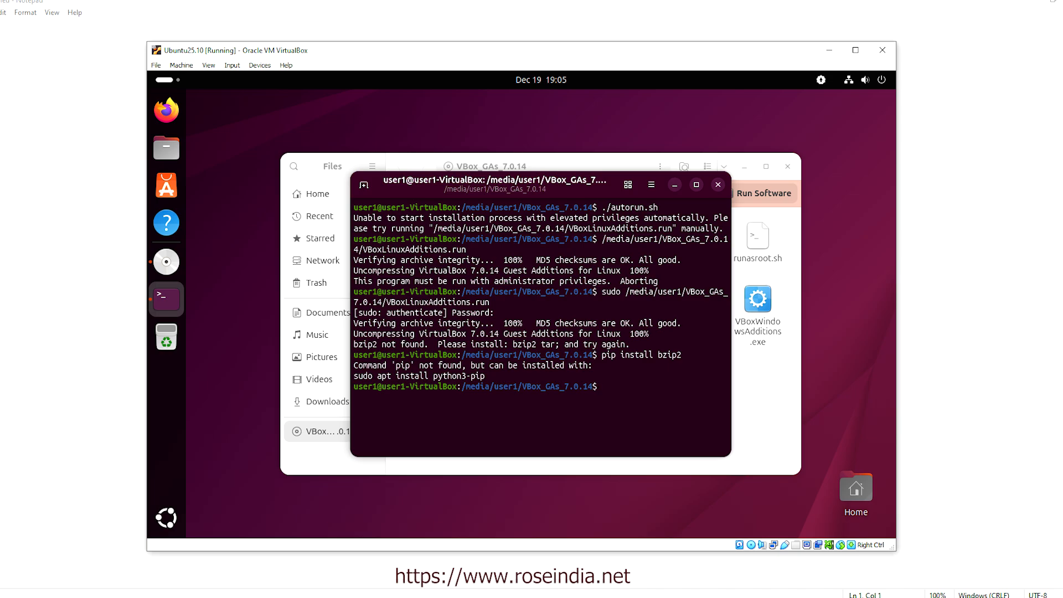
pyautogui.press('Up')
pyautogui.press('BackSpace')
pyautogui.press('BackSpace')
pyautogui.press('BackSpace')
pyautogui.press('BackSpace')
pyautogui.press('BackSpace')
pyautogui.press('BackSpace')
pyautogui.press('BackSpace')
pyautogui.press('BackSpace')
pyautogui.press('BackSpace')
pyautogui.press('BackSpace')
pyautogui.press('BackSpace')
pyautogui.press('BackSpace')
pyautogui.press('BackSpace')
pyautogui.press('BackSpace')
pyautogui.press('BackSpace')
pyautogui.press('BackSpace')
pyautogui.press('BackSpace')
pyautogui.write('sudo ap-install bzip2')
pyautogui.press('Return')
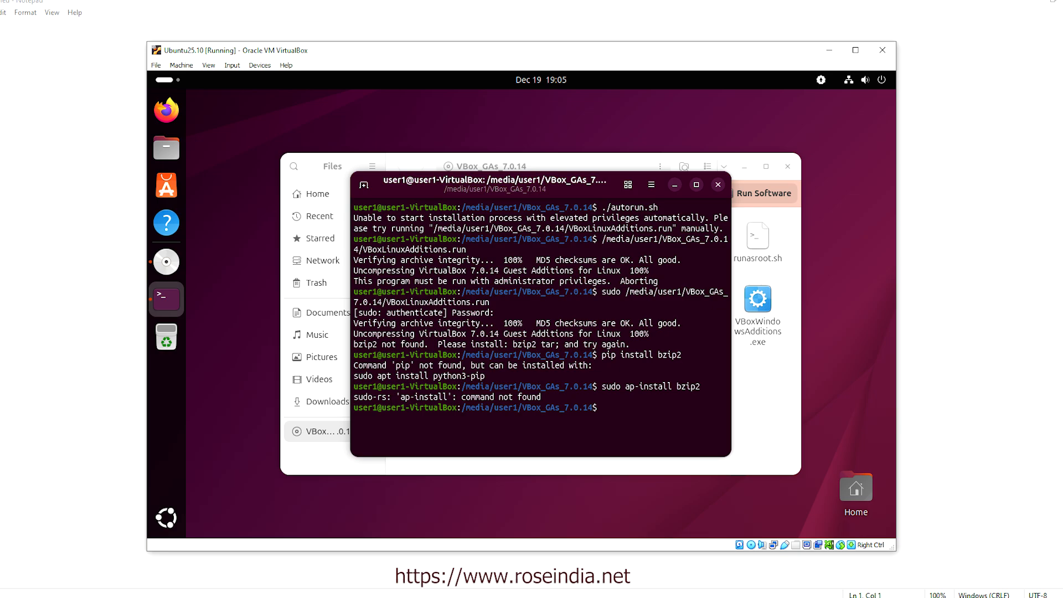
pyautogui.press('Return')
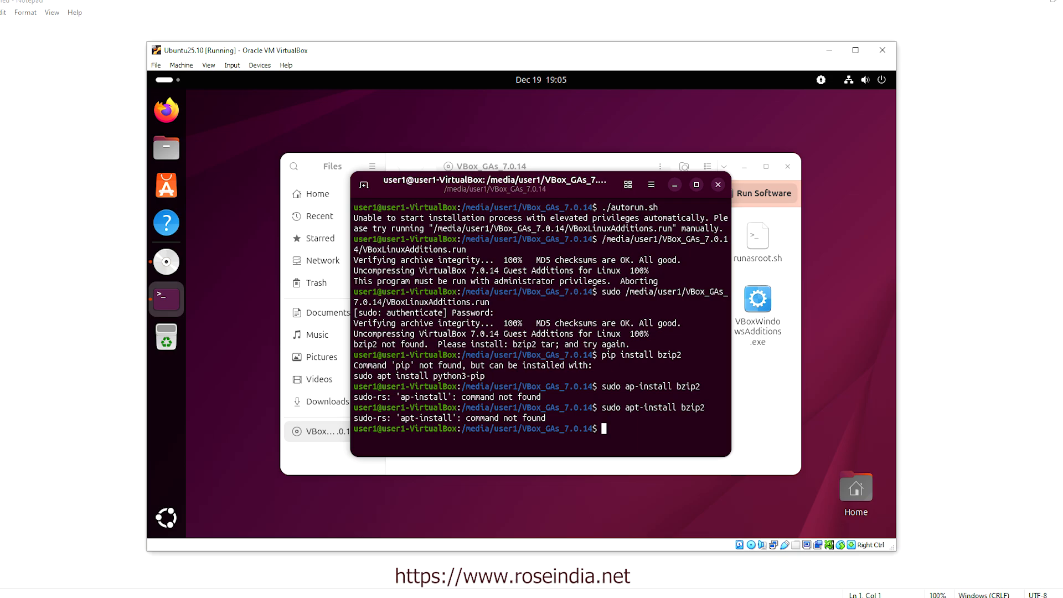
# Install bzip2 (1.0.8-6build1) with 'sudo apt install bzip2' and recall the installer command
pyautogui.write('sudo apt install bzip')
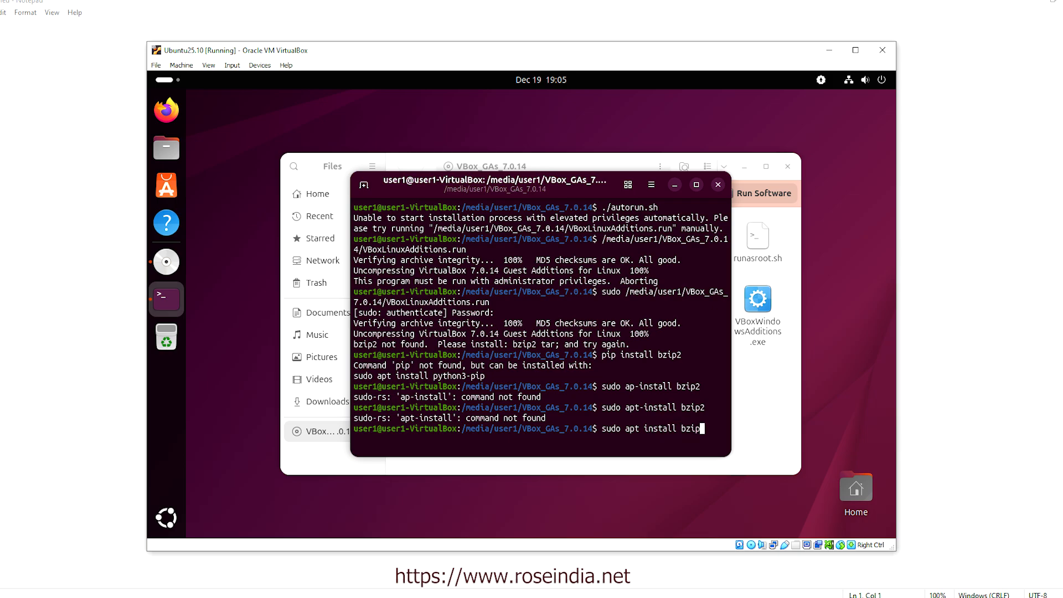
pyautogui.write('2')
pyautogui.press('Return')
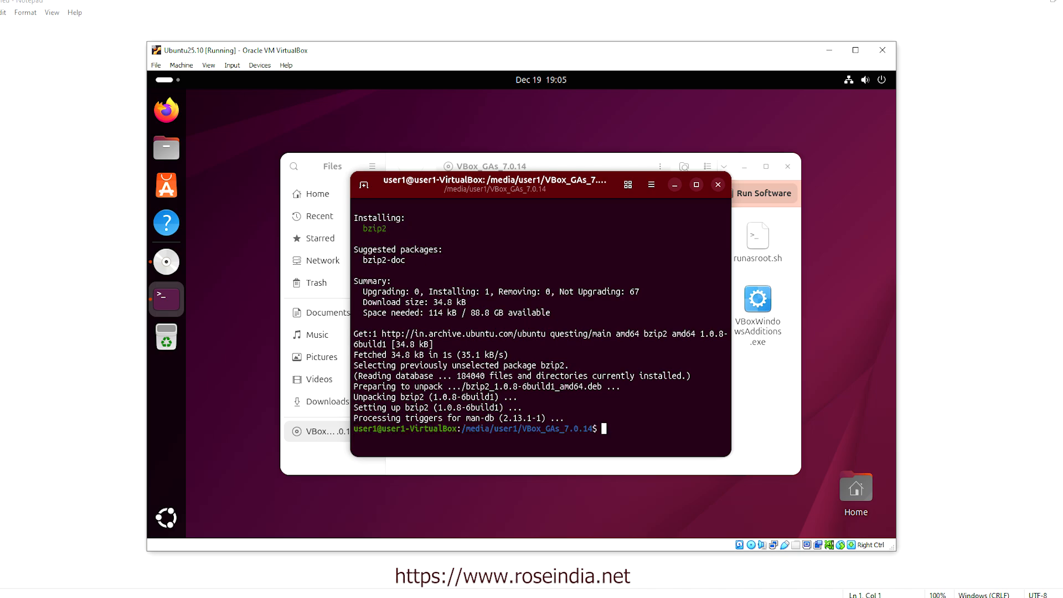
pyautogui.press('Up')
pyautogui.press('Up')
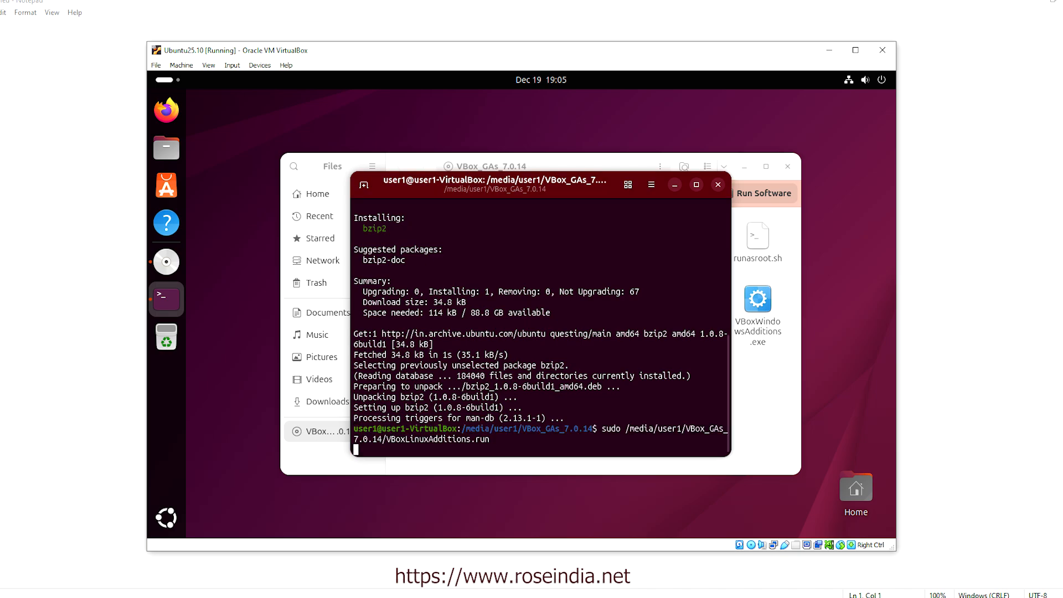
# Rerun sudo VBoxLinuxAdditions.run until it finishes, then enlarge the VirtualBox window
pyautogui.press('Return')
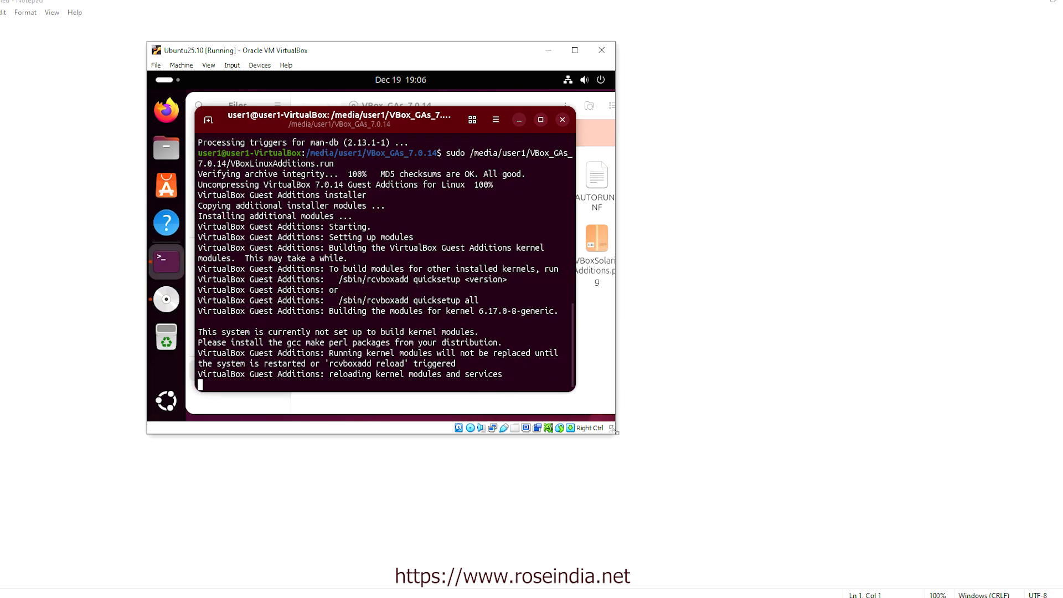
pyautogui.moveTo(613, 433); pyautogui.dragTo(840, 544)
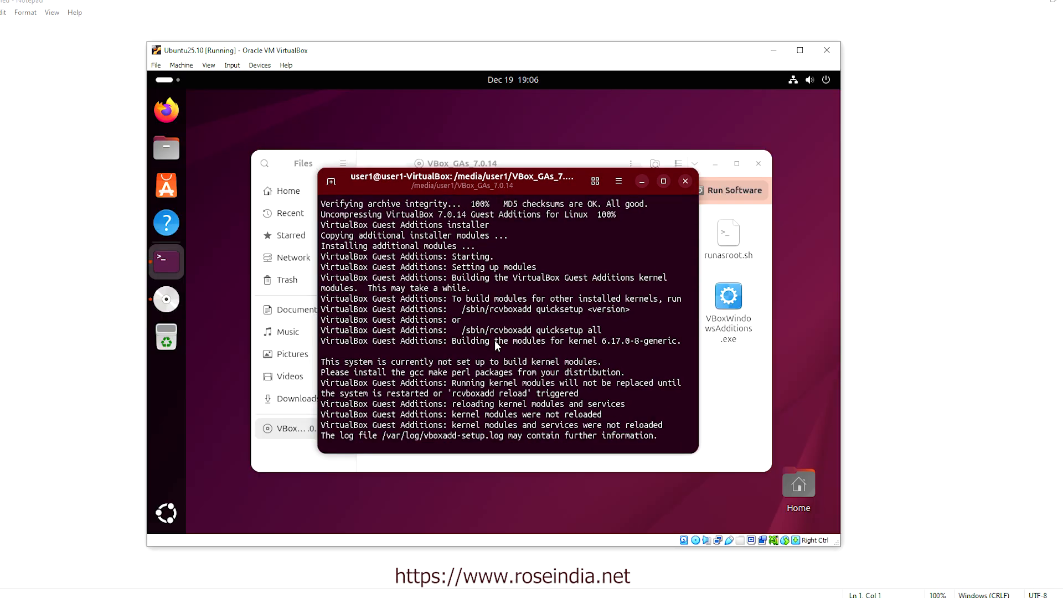